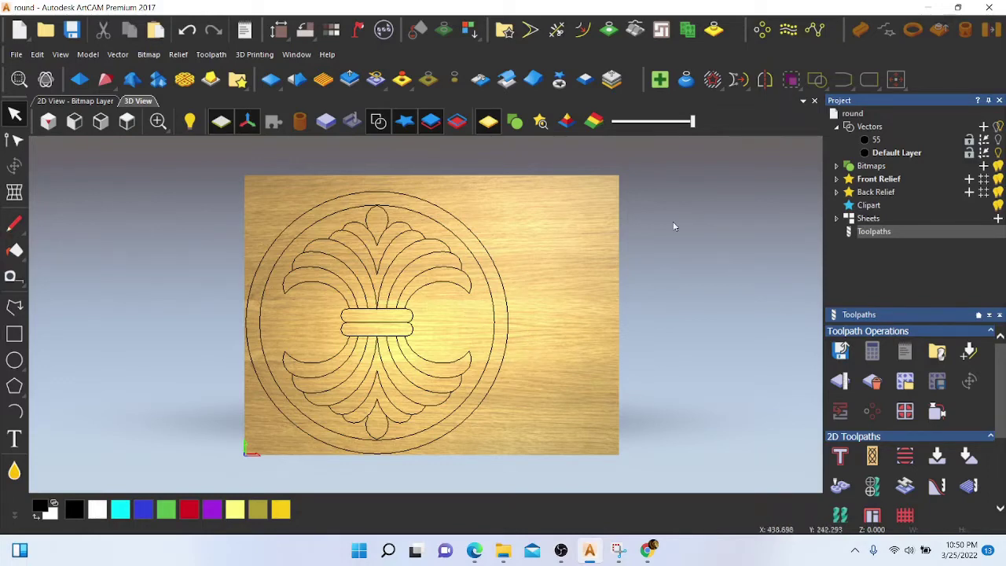
Toggle the ornament layer vectors and set the material thickness to 20 mm
{"action": "left_click", "coordinate": [998, 139]}
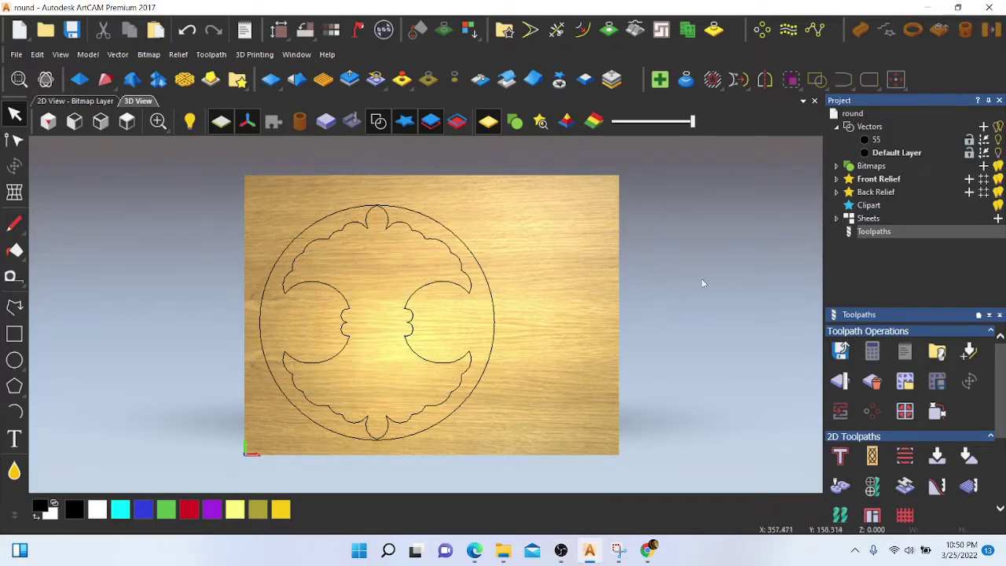
{"action": "left_click", "coordinate": [998, 152]}
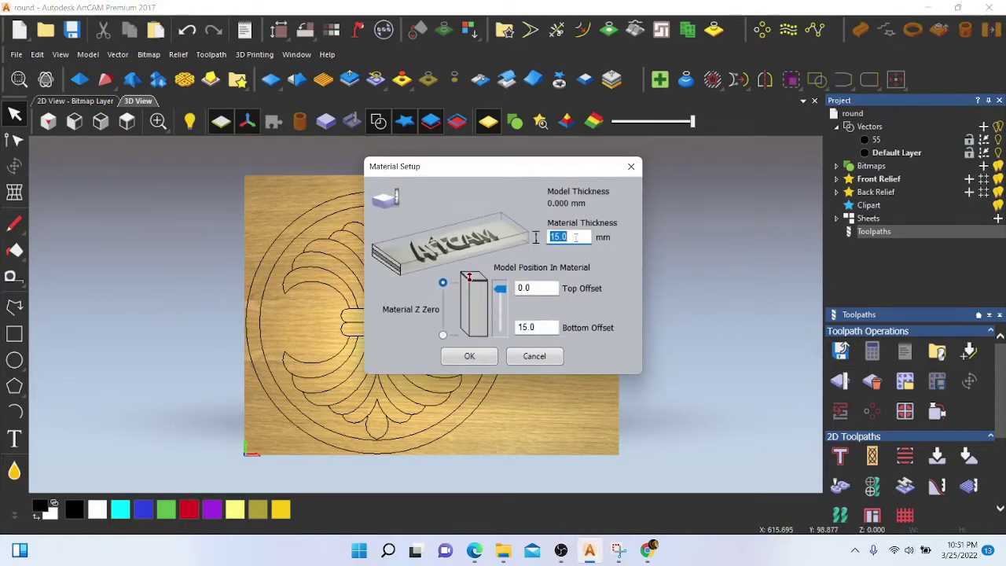
{"action": "type", "text": "20"}
{"action": "left_click", "coordinate": [469, 358]}
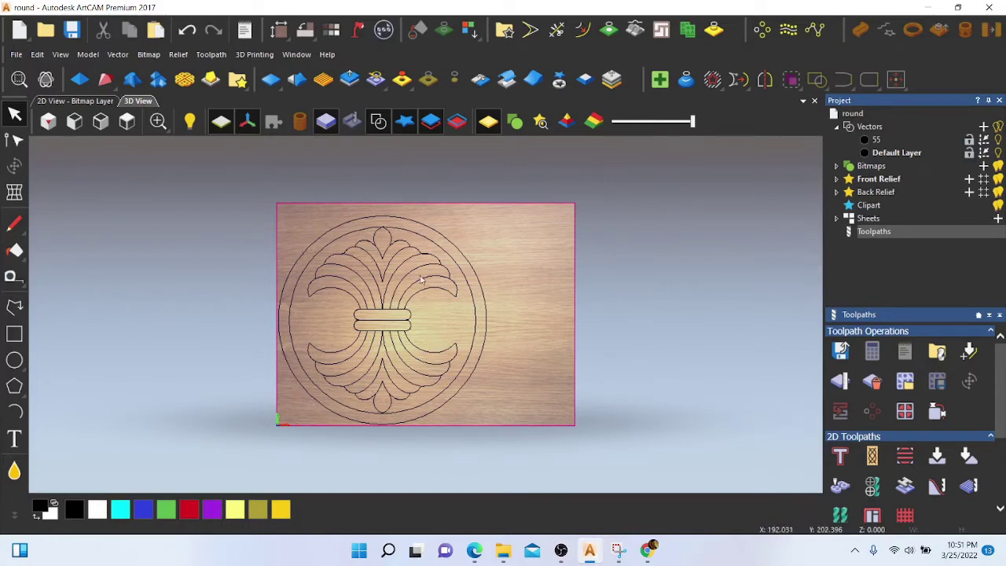
Start a profile toolpath cutting Along the vectors and bring up the Tool Database for its cutter
{"action": "left_click", "coordinate": [840, 457]}
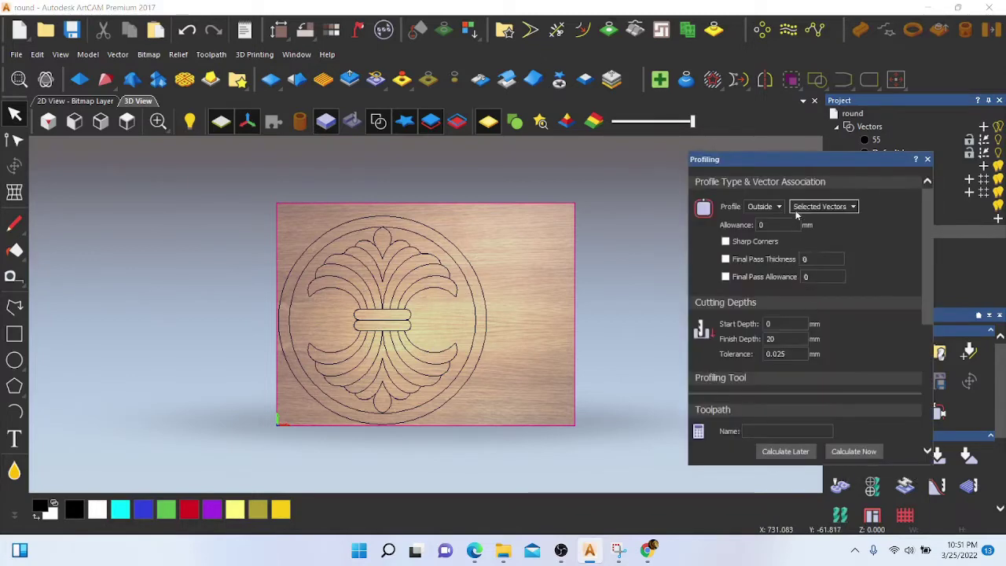
{"action": "left_click", "coordinate": [761, 206]}
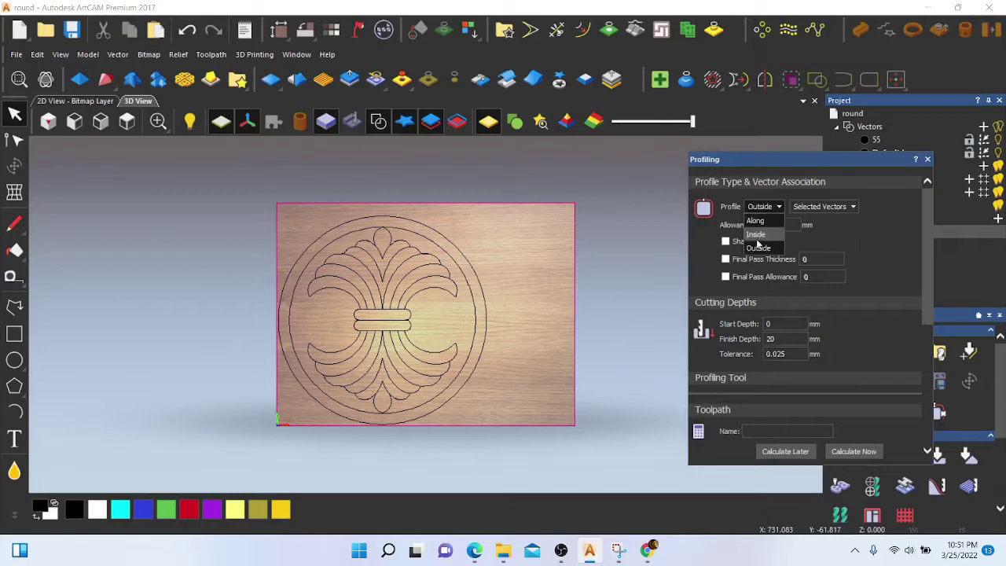
{"action": "left_click", "coordinate": [755, 221]}
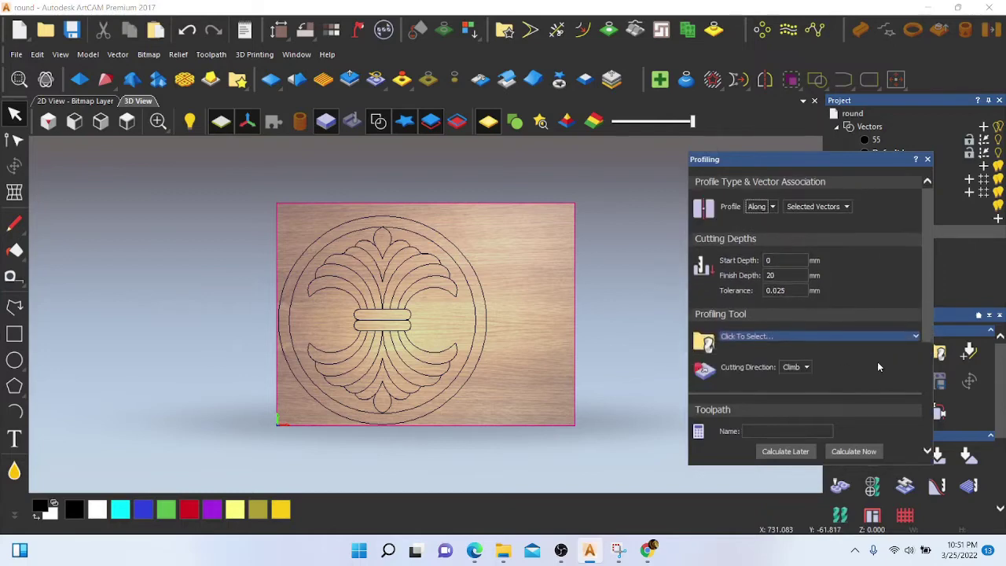
{"action": "left_click_drag", "start_coordinate": [927, 326], "coordinate": [931, 365]}
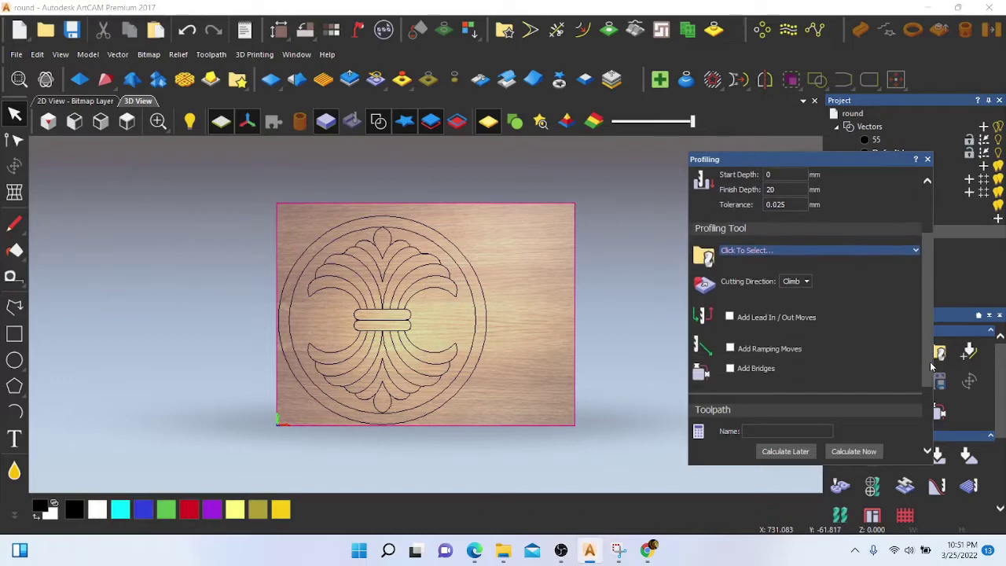
{"action": "left_click", "coordinate": [916, 252]}
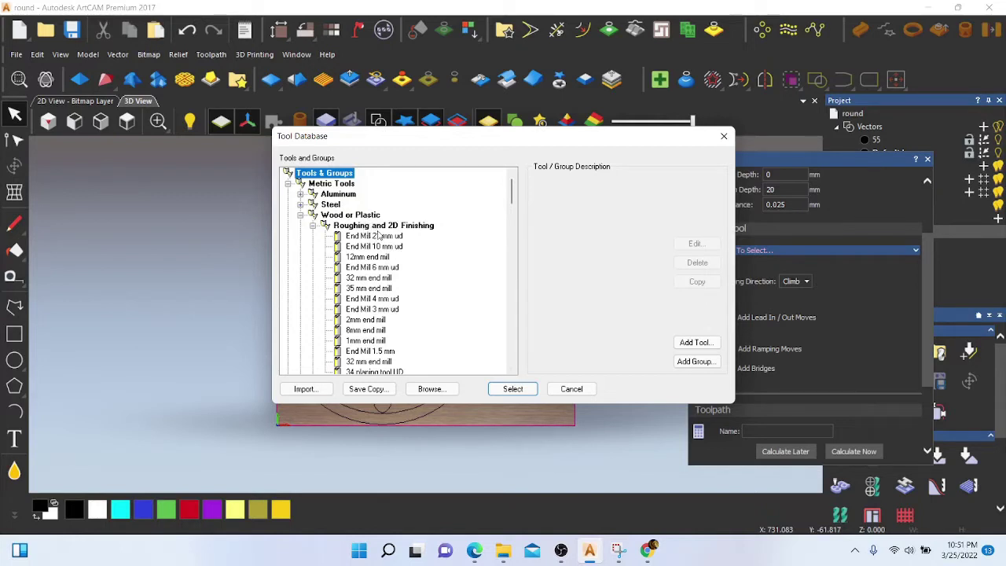
Review the 21 mm and 10 mm end mills and the 90 V-bit, then begin a new tool
{"action": "left_click", "coordinate": [378, 235]}
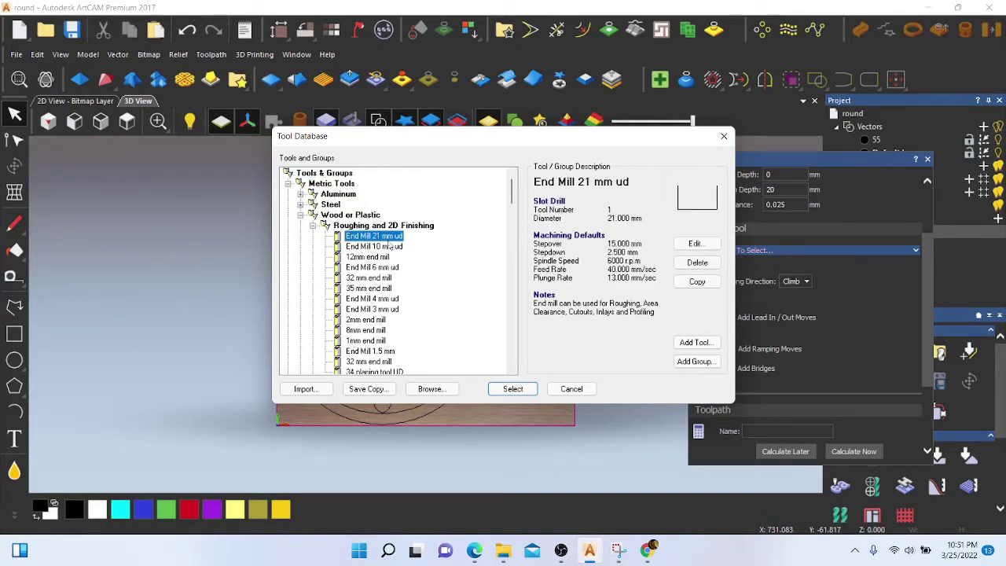
{"action": "left_click", "coordinate": [376, 249]}
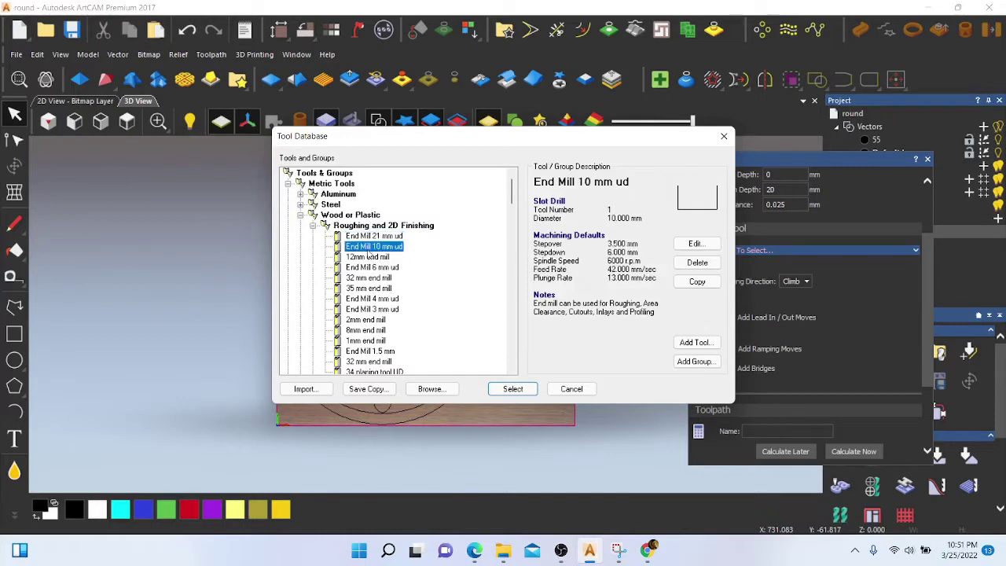
{"action": "scroll", "coordinate": [373, 288], "scroll_direction": "down", "scroll_amount": 3}
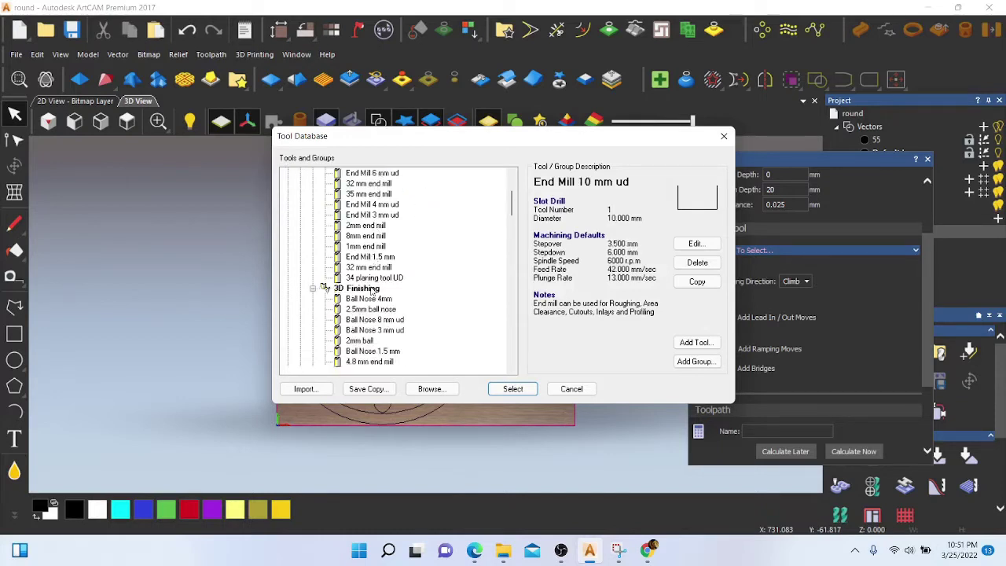
{"action": "scroll", "coordinate": [366, 310], "scroll_direction": "down", "scroll_amount": 3}
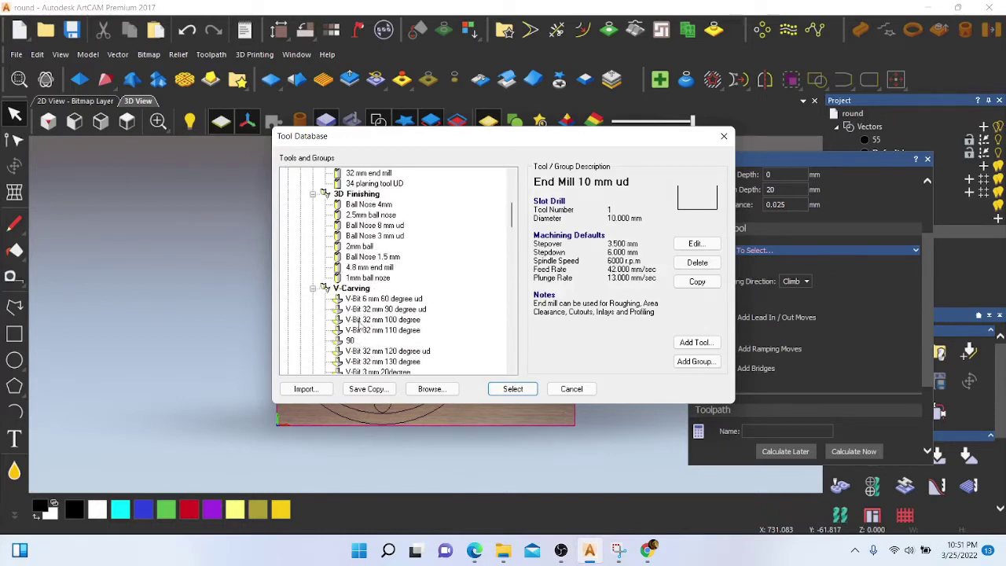
{"action": "scroll", "coordinate": [367, 320], "scroll_direction": "down", "scroll_amount": 2}
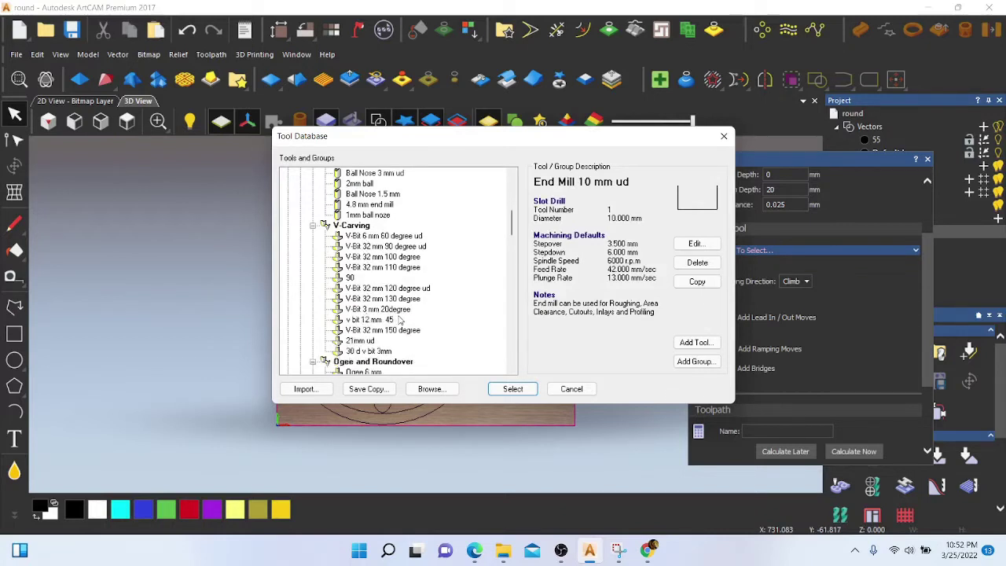
{"action": "left_click", "coordinate": [351, 277]}
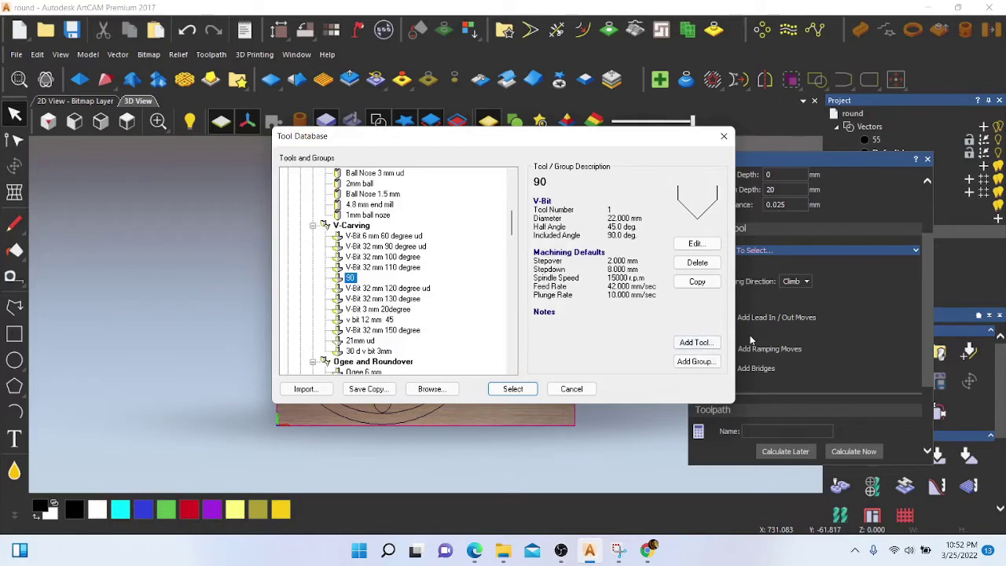
{"action": "left_click", "coordinate": [696, 342]}
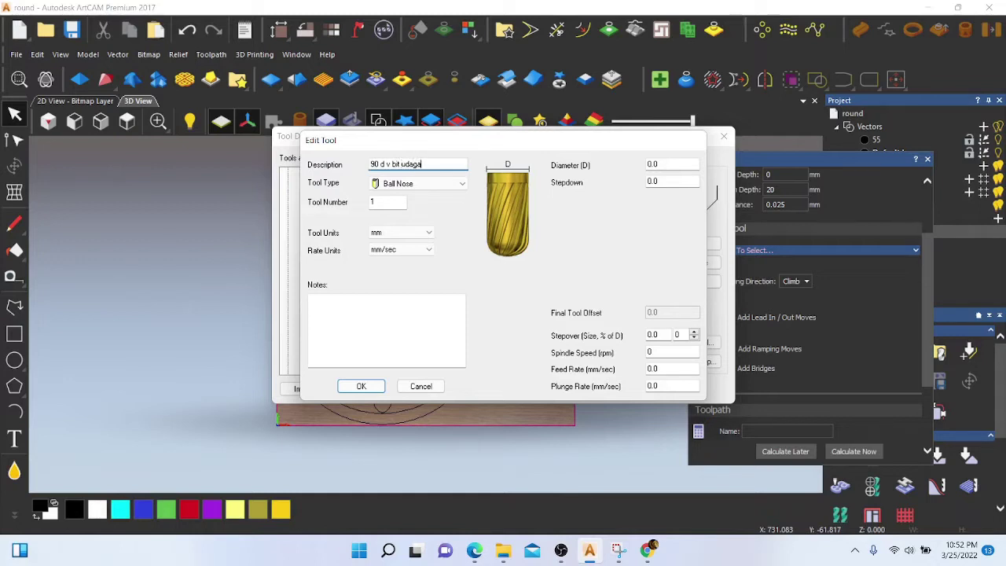
Describe the new tool as a 90 d v bit and set its tool type to V-Bit
{"action": "key", "text": "Tab"}
{"action": "left_click", "coordinate": [462, 184]}
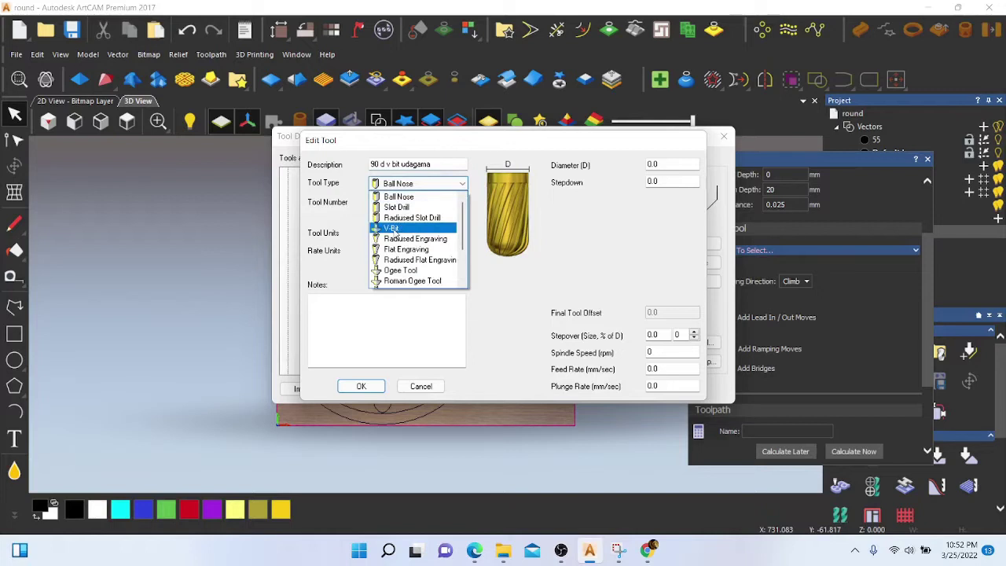
{"action": "left_click", "coordinate": [395, 228]}
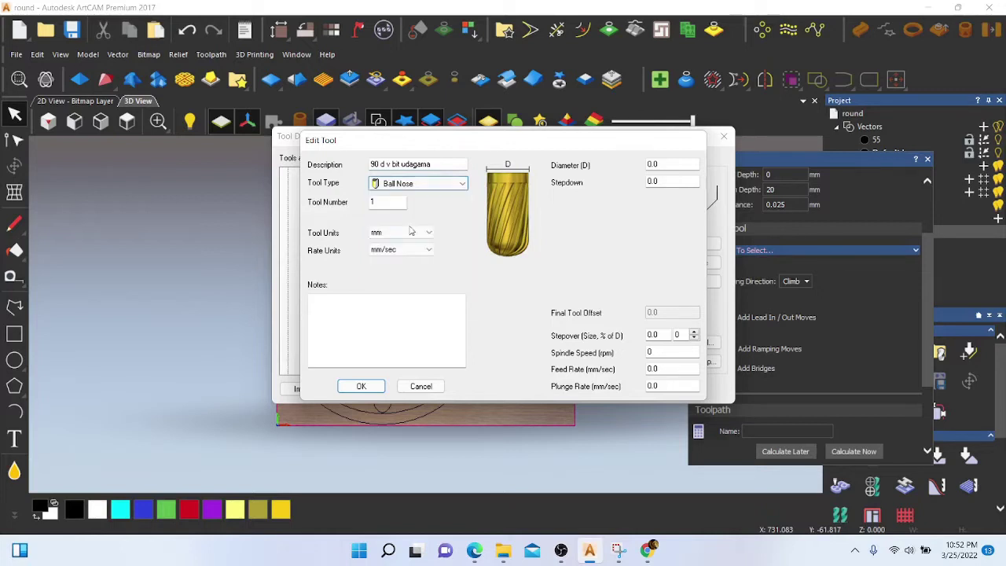
{"action": "left_click", "coordinate": [462, 183]}
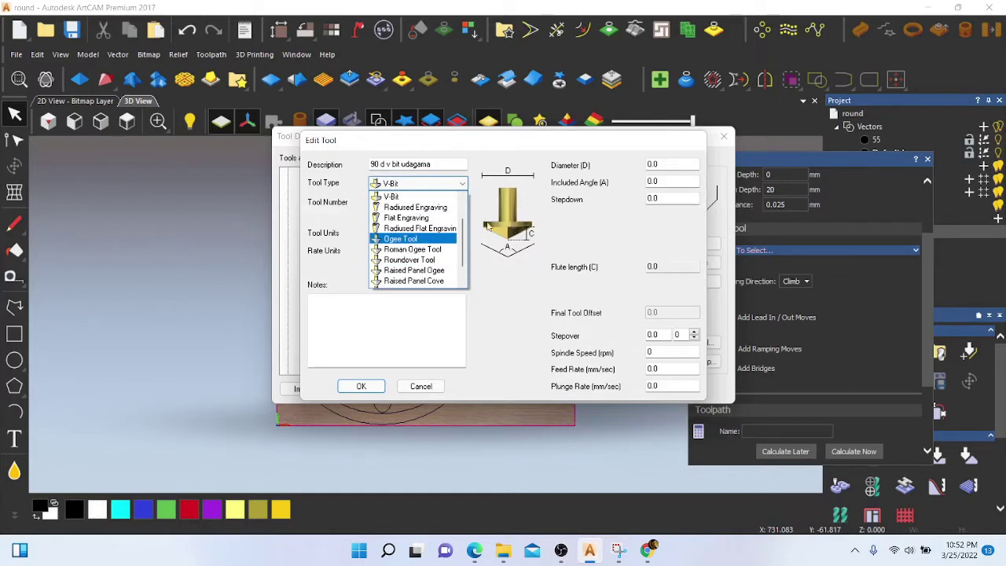
{"action": "left_click", "coordinate": [393, 195]}
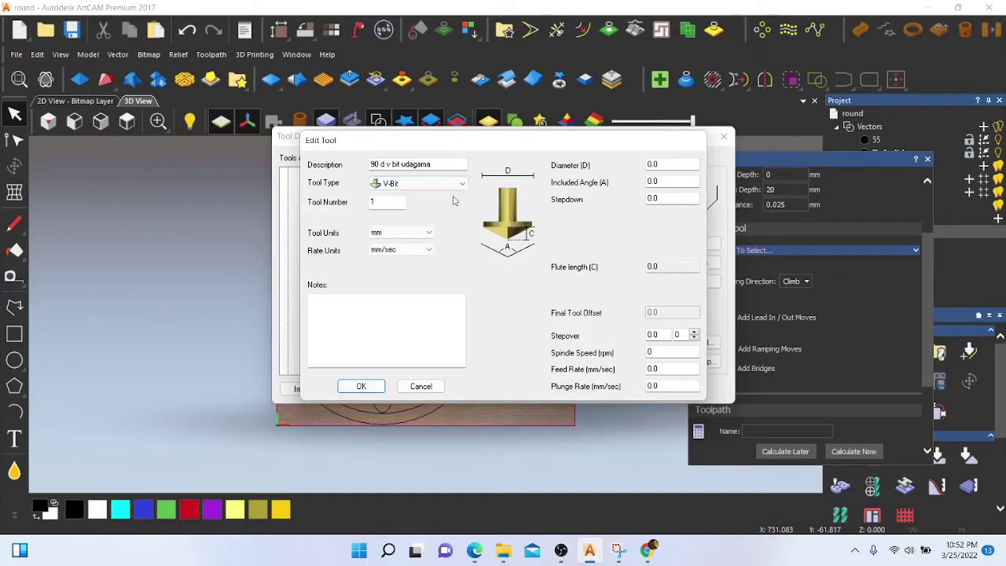
Give the V-bit a 20 mm diameter, 90° included angle and 8 mm stepdown
{"action": "double_click", "coordinate": [668, 165]}
{"action": "type", "text": "20"}
{"action": "key", "text": "Tab"}
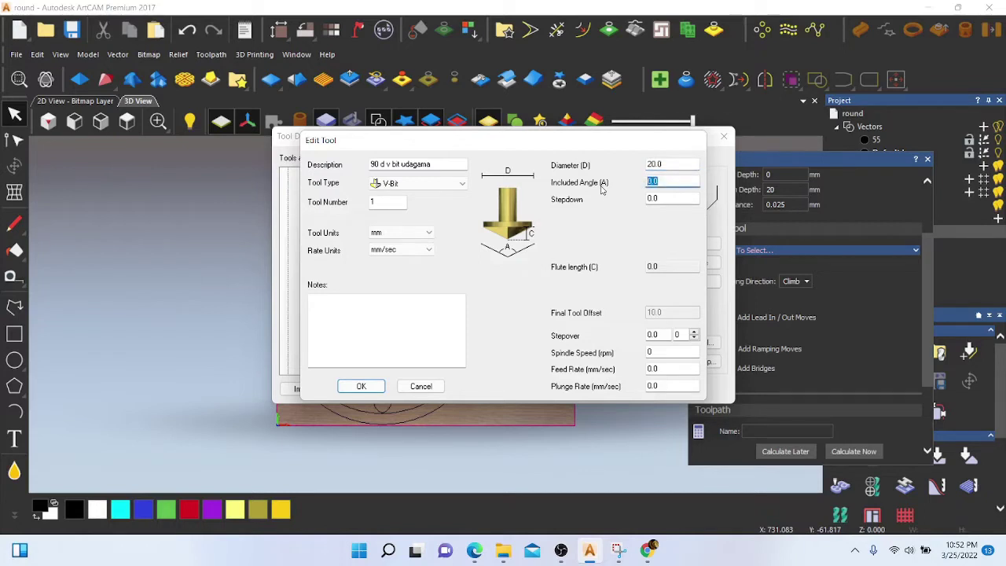
{"action": "type", "text": "90"}
{"action": "key", "text": "Tab"}
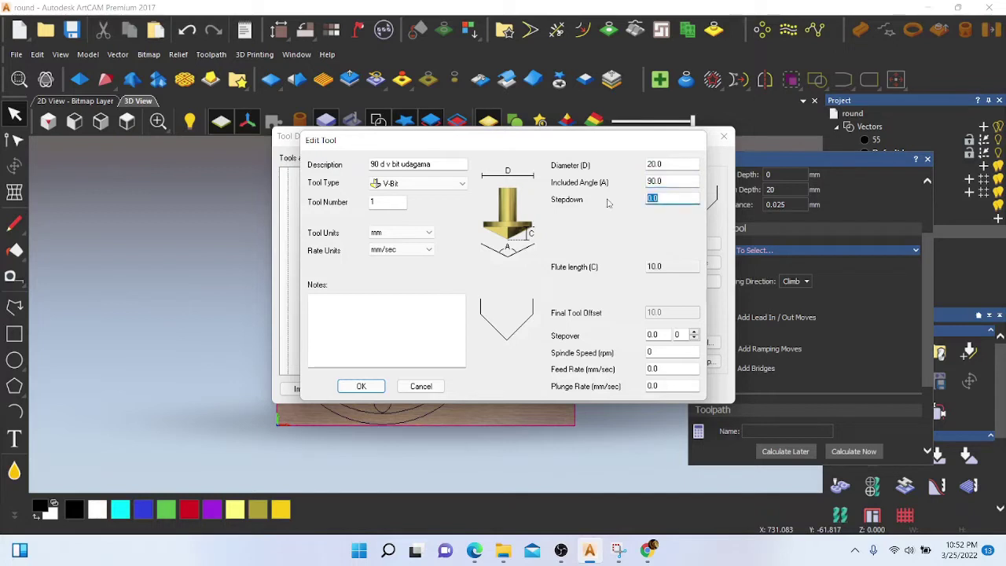
{"action": "type", "text": "8"}
Set stepover 2, spindle 15000 rpm, feed 40, plunge 15, and save the V-bit
{"action": "left_click", "coordinate": [665, 334]}
{"action": "type", "text": "2"}
{"action": "left_click", "coordinate": [649, 352]}
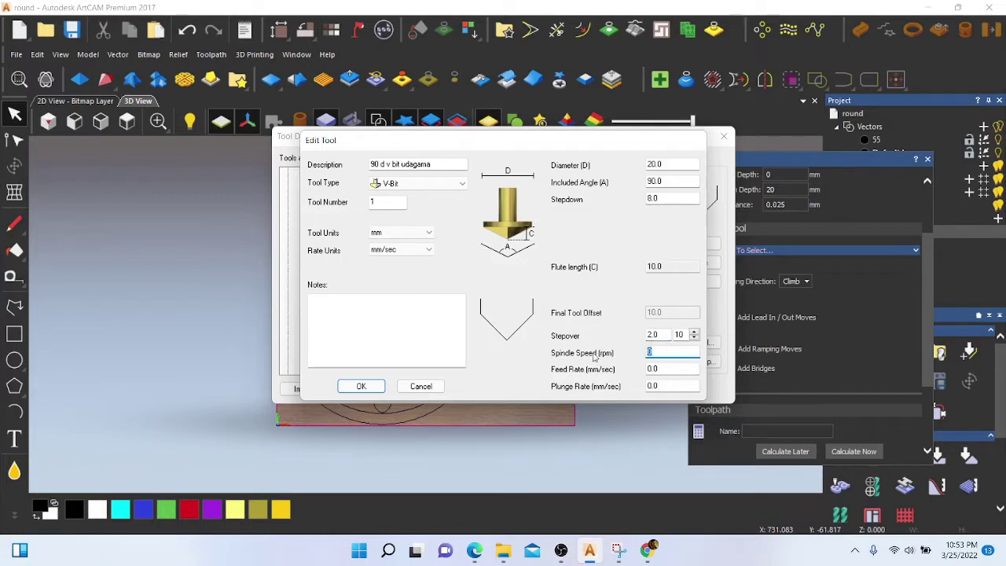
{"action": "type", "text": "15000"}
{"action": "left_click", "coordinate": [664, 369]}
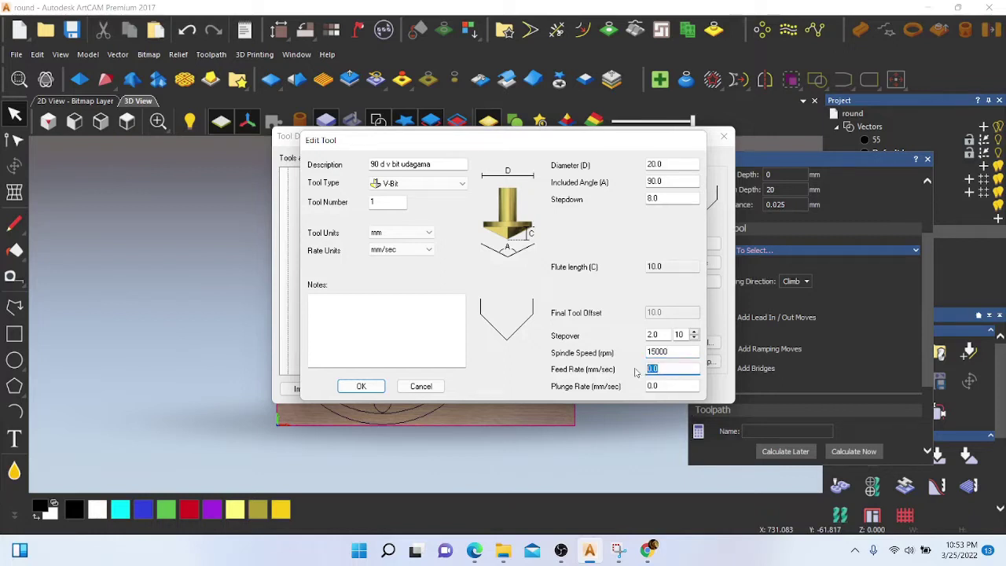
{"action": "type", "text": "40"}
{"action": "left_click", "coordinate": [672, 386]}
{"action": "type", "text": "15"}
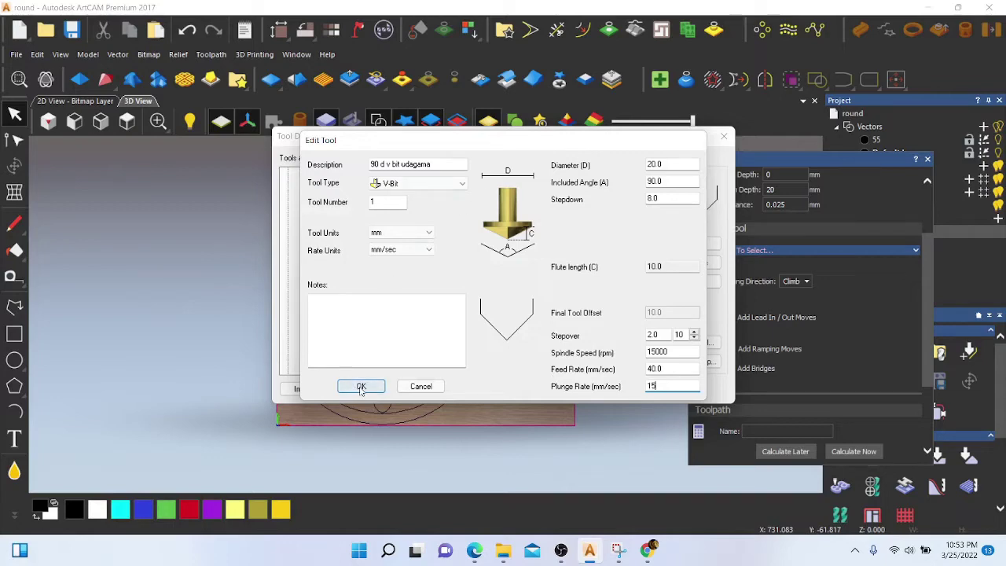
{"action": "left_click", "coordinate": [361, 386]}
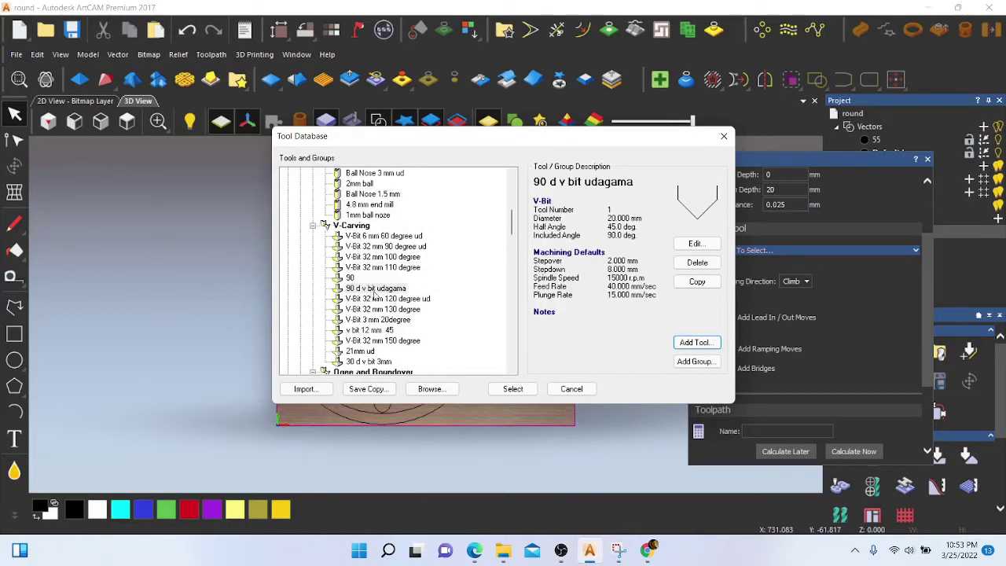
Use the new 90 d V-bit on all ornament vectors and calculate the 20 mm-deep Profile toolpath
{"action": "scroll", "coordinate": [375, 294], "scroll_direction": "up", "scroll_amount": 3}
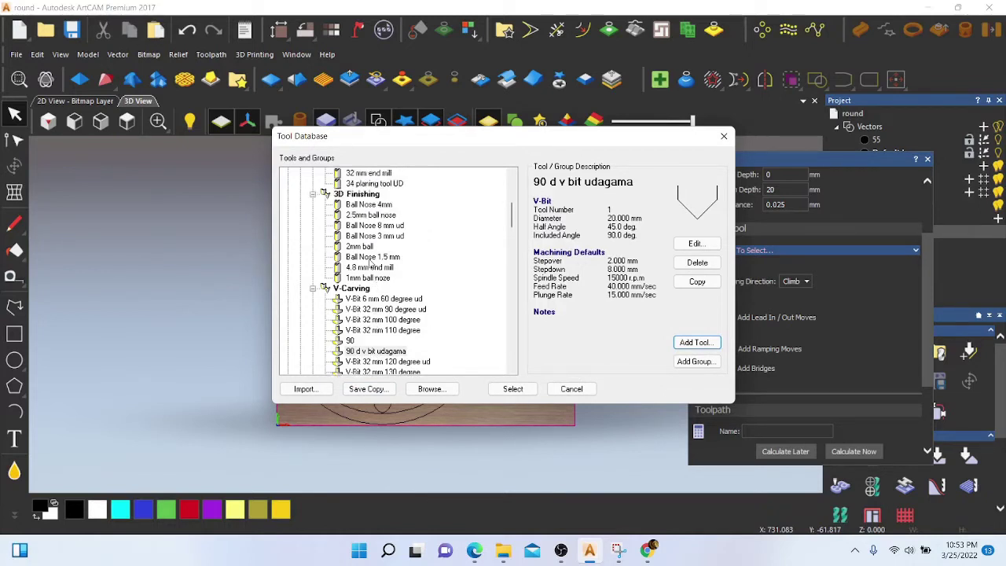
{"action": "scroll", "coordinate": [366, 301], "scroll_direction": "down", "scroll_amount": 2}
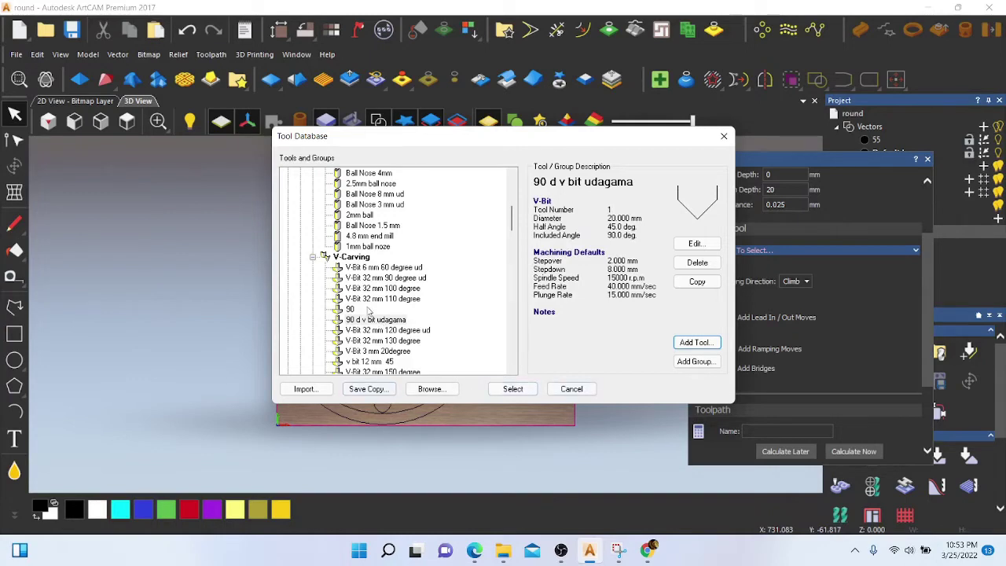
{"action": "left_click", "coordinate": [374, 319]}
{"action": "left_click", "coordinate": [513, 389]}
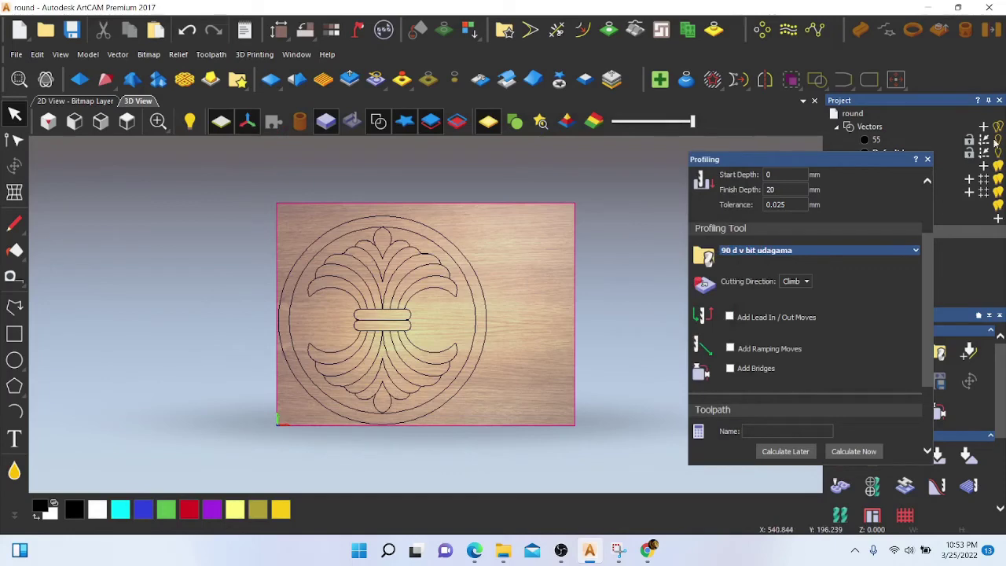
{"action": "left_click_drag", "start_coordinate": [510, 188], "coordinate": [230, 461]}
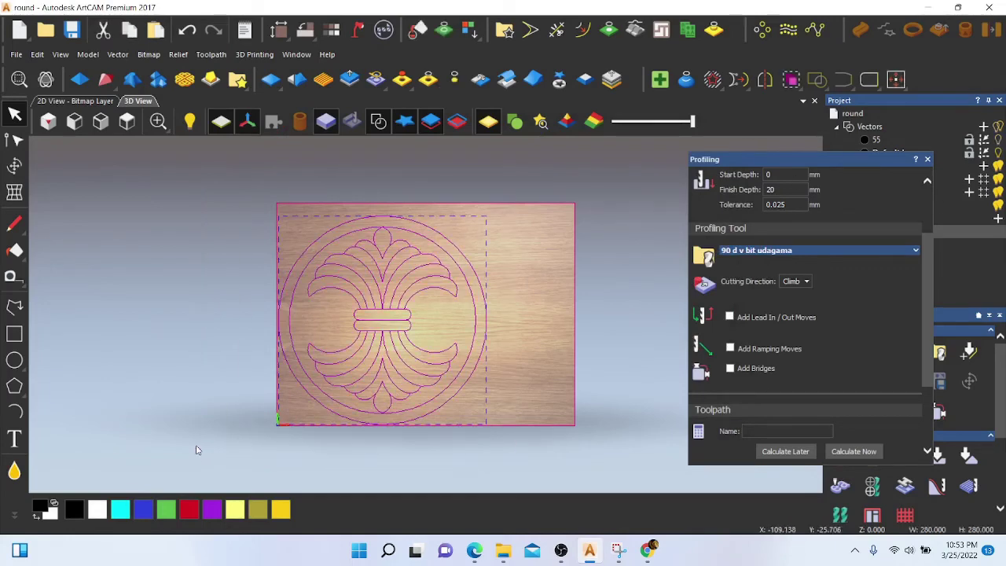
{"action": "left_click", "coordinate": [849, 451]}
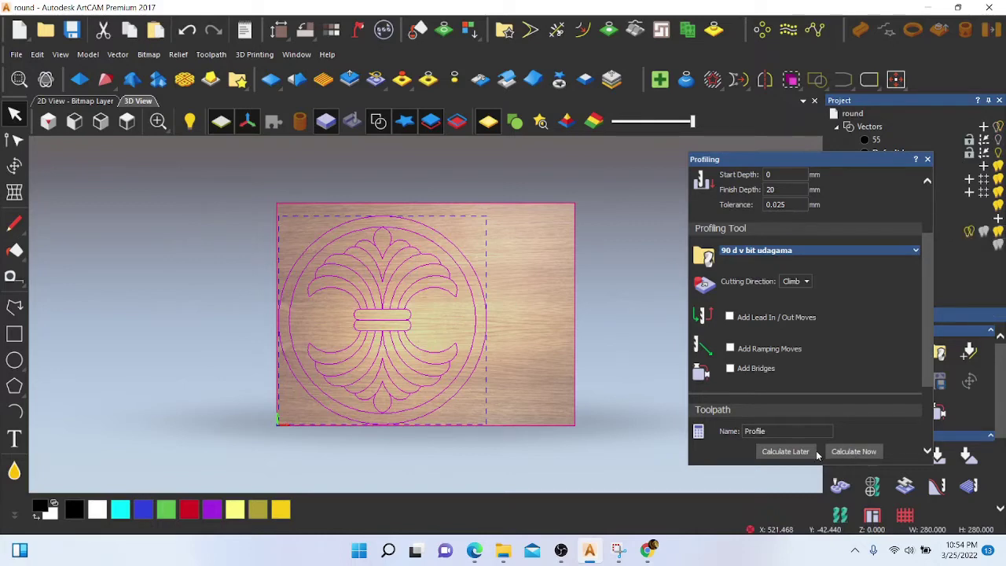
Simulate the Profile toolpath over the whole block at fast speed
{"action": "left_click", "coordinate": [928, 159]}
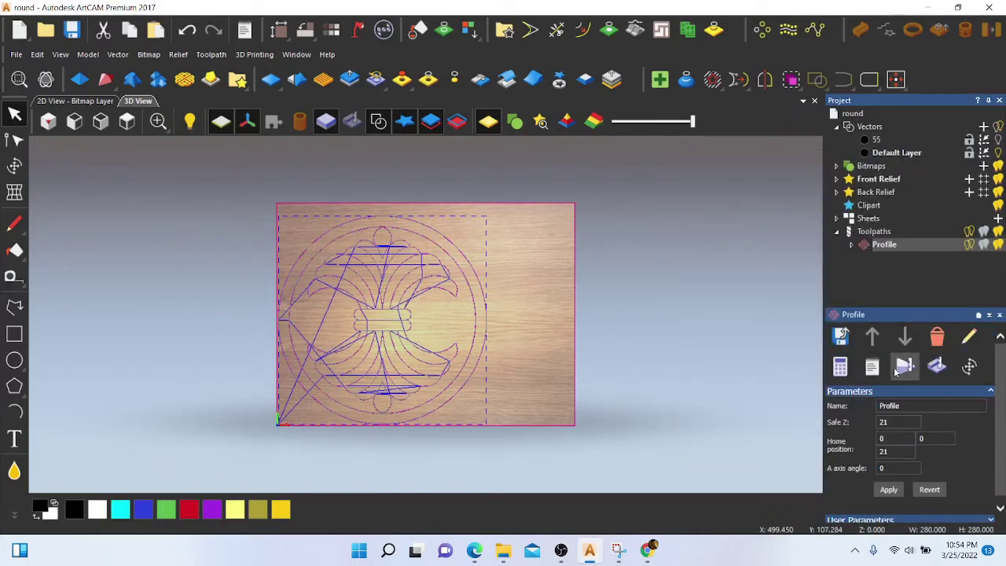
{"action": "left_click", "coordinate": [902, 366]}
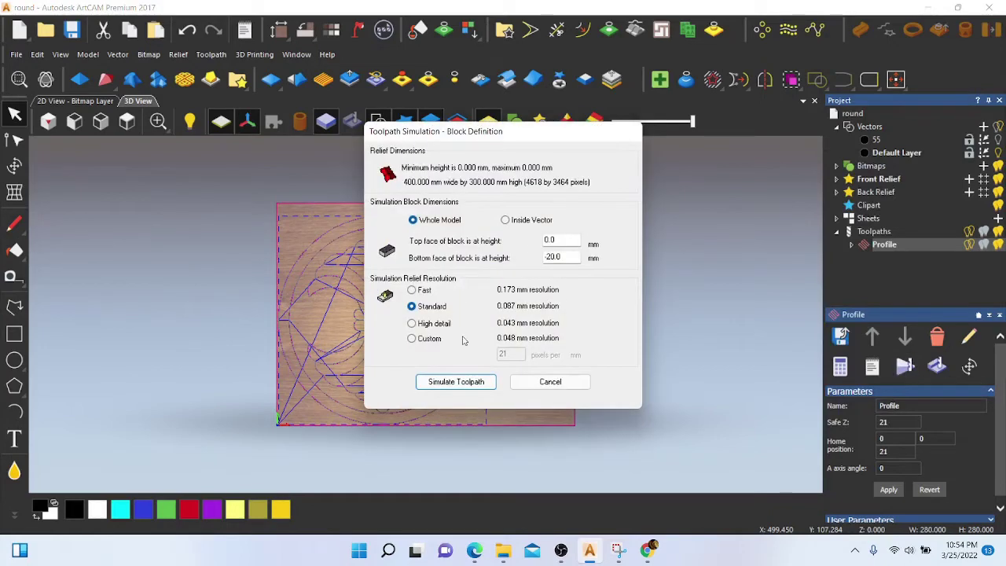
{"action": "left_click", "coordinate": [456, 381]}
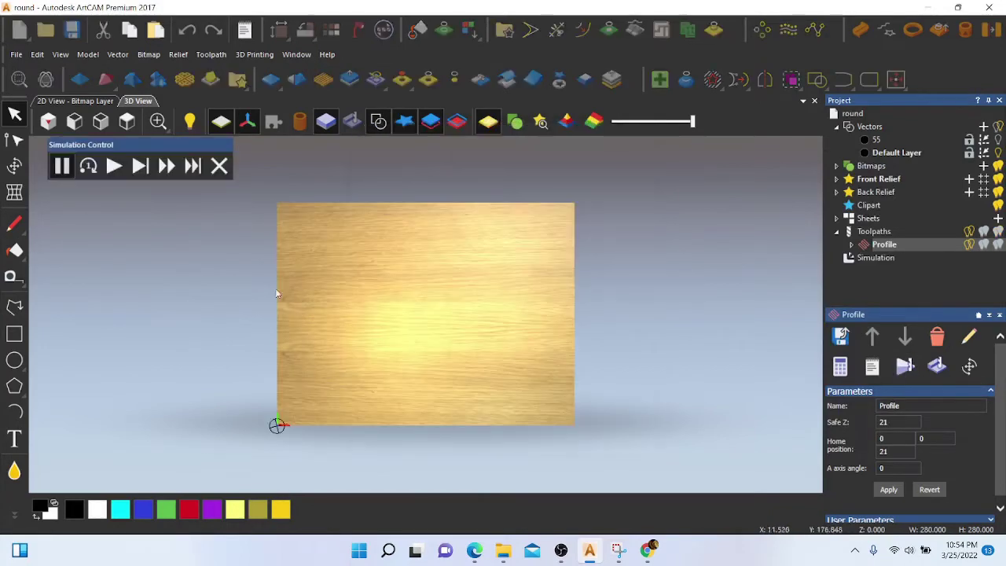
{"action": "left_click", "coordinate": [166, 167]}
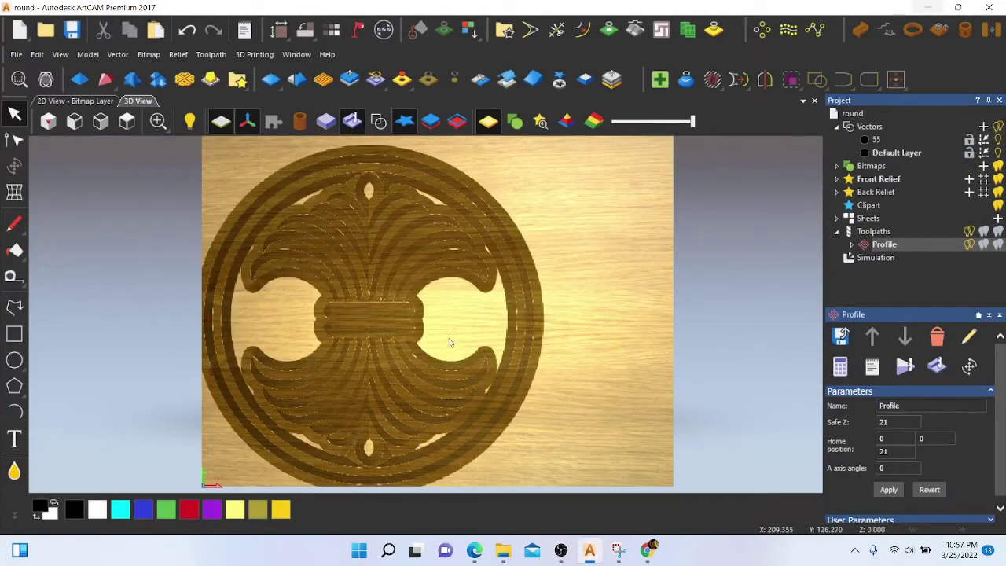
Inspect the carved block from oblique and top views with vector outlines shown
{"action": "mouse_move", "coordinate": [433, 348]}
{"action": "left_mouse_down"}
{"action": "mouse_move", "coordinate": [433, 299]}
{"action": "mouse_move", "coordinate": [377, 259]}
{"action": "left_mouse_up"}
{"action": "scroll", "coordinate": [337, 265], "scroll_direction": "up", "scroll_amount": 3}
{"action": "scroll", "coordinate": [497, 313], "scroll_direction": "down", "scroll_amount": 3}
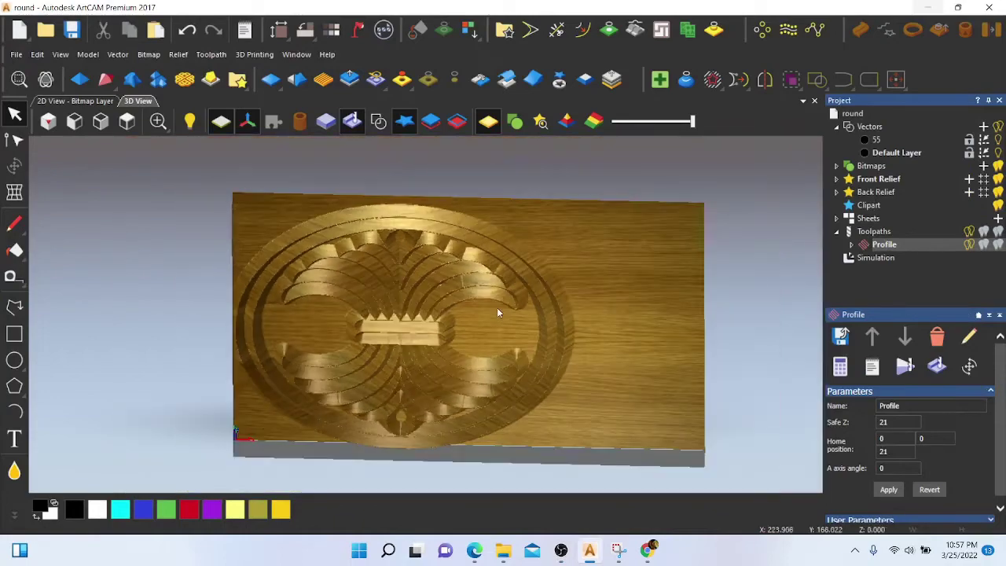
{"action": "left_click_drag", "start_coordinate": [497, 307], "coordinate": [461, 331]}
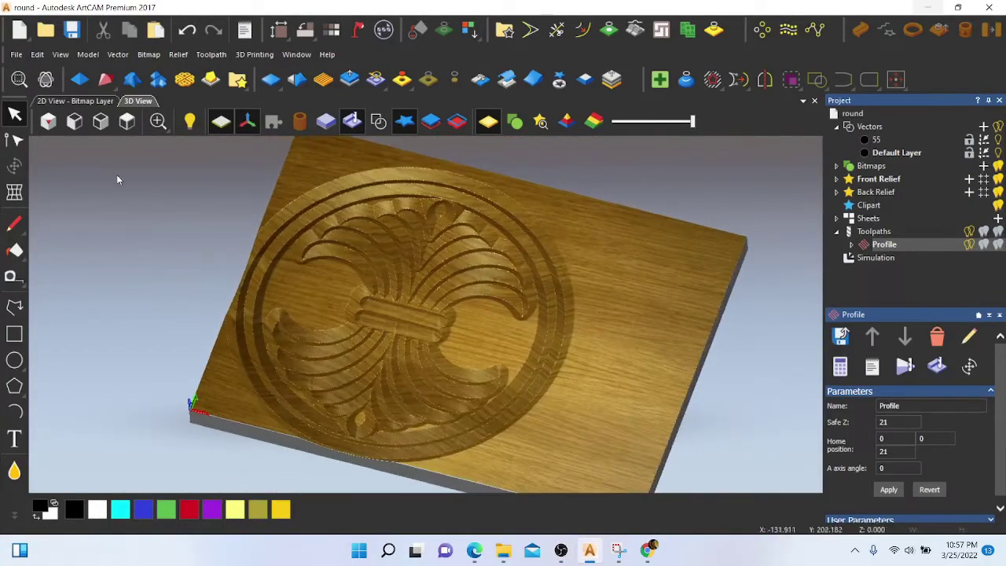
{"action": "left_click", "coordinate": [126, 120]}
{"action": "scroll", "coordinate": [410, 290], "scroll_direction": "up", "scroll_amount": 2}
{"action": "scroll", "coordinate": [370, 314], "scroll_direction": "up", "scroll_amount": 1}
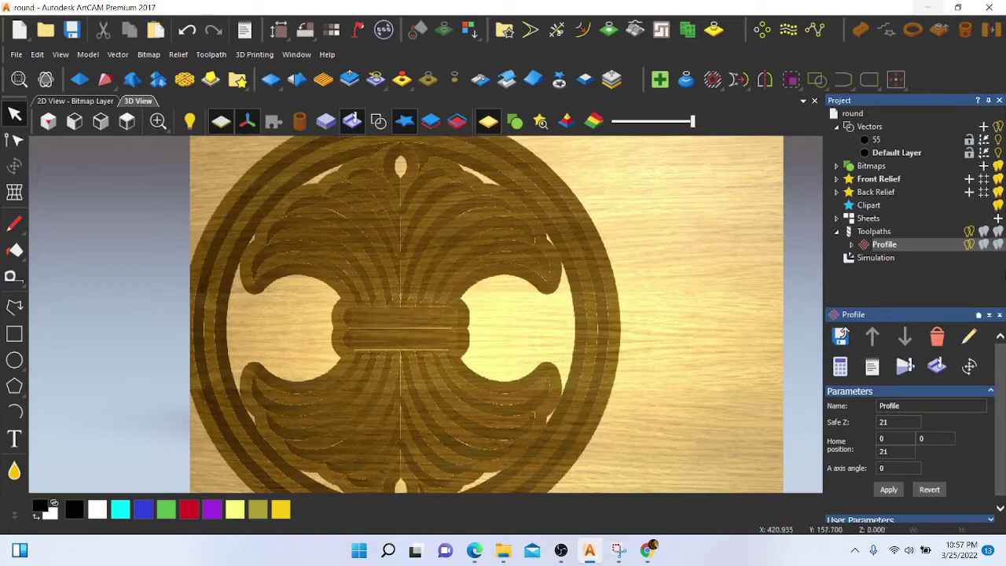
{"action": "left_click", "coordinate": [380, 124]}
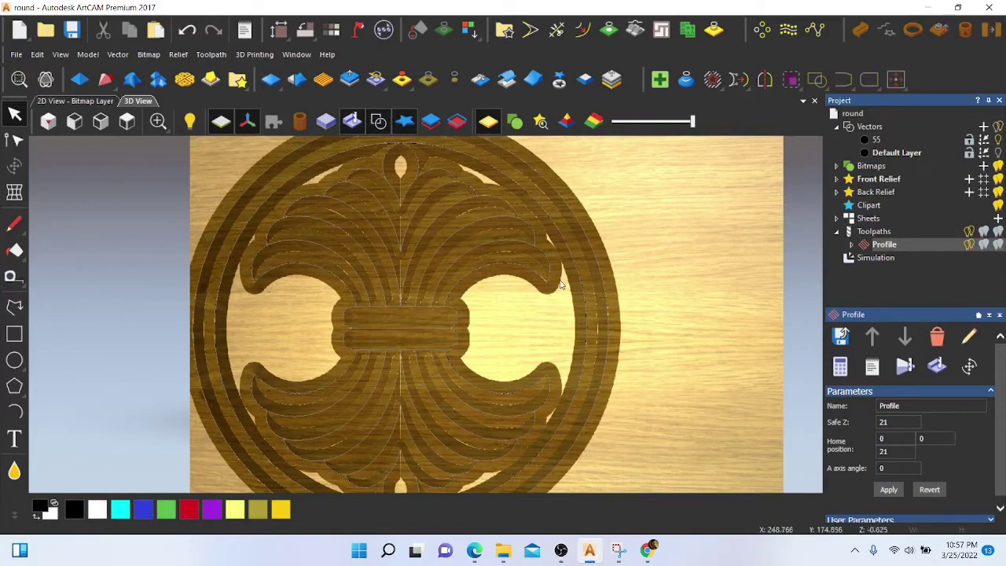
Select the ornament's design vector and set up a 2D Area Clearance with 8 mm finish depth
{"action": "scroll", "coordinate": [548, 285], "scroll_direction": "down", "scroll_amount": 2}
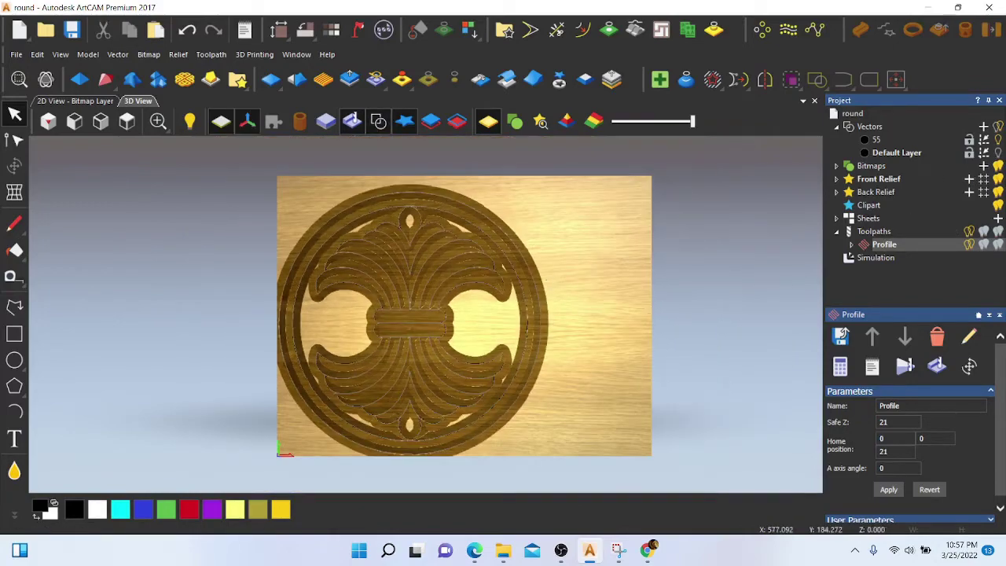
{"action": "left_click", "coordinate": [971, 231]}
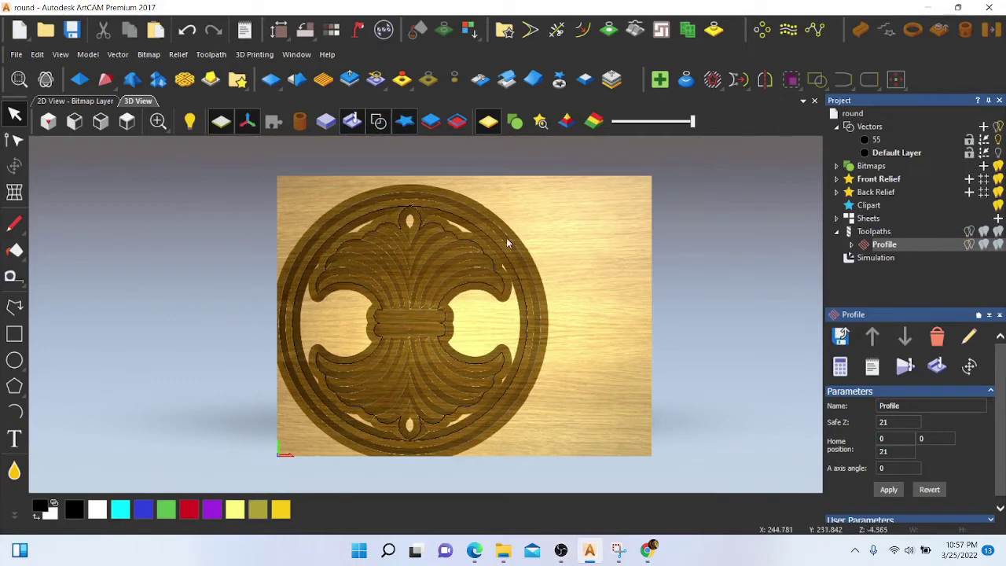
{"action": "left_click", "coordinate": [487, 261]}
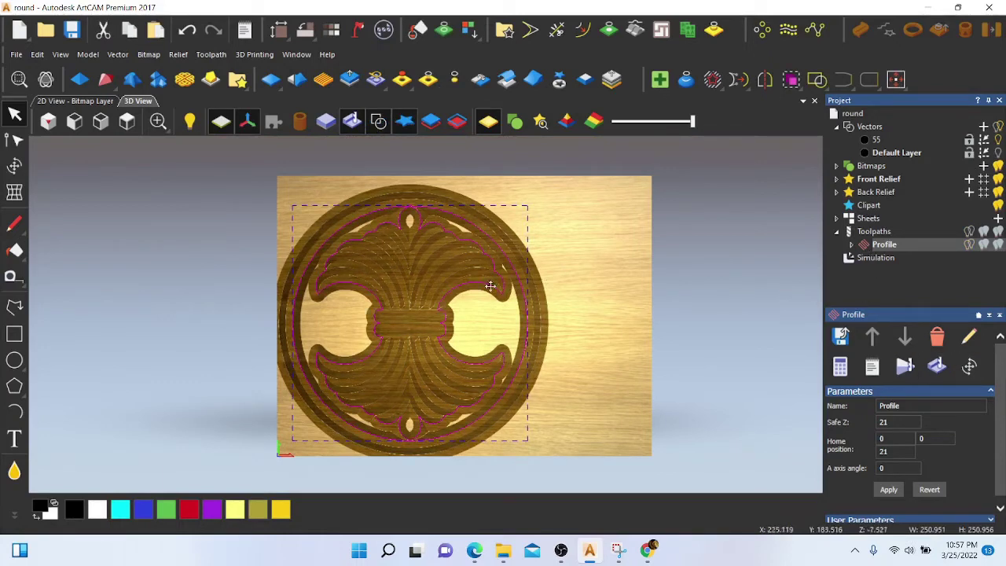
{"action": "left_click", "coordinate": [876, 232]}
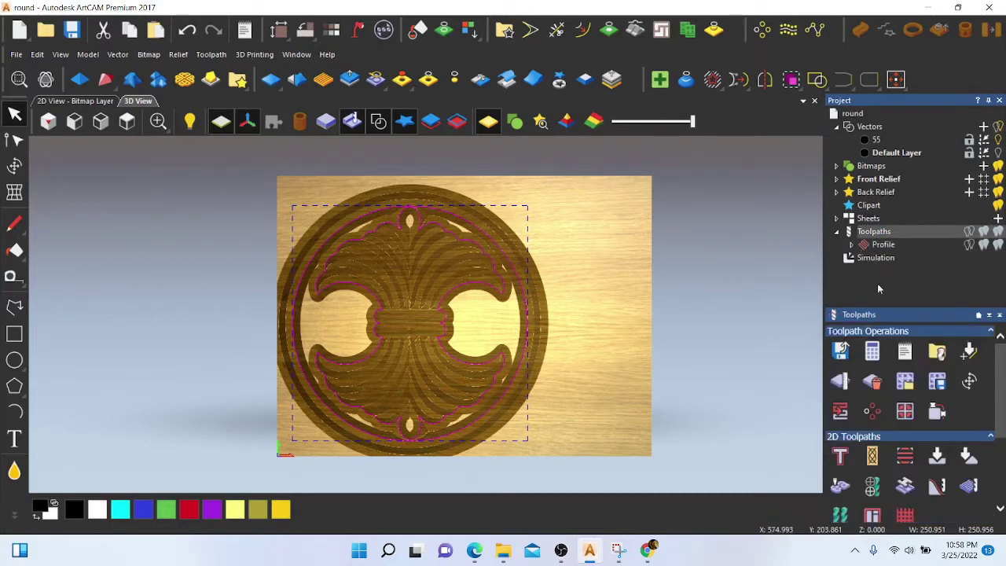
{"action": "left_click", "coordinate": [903, 458]}
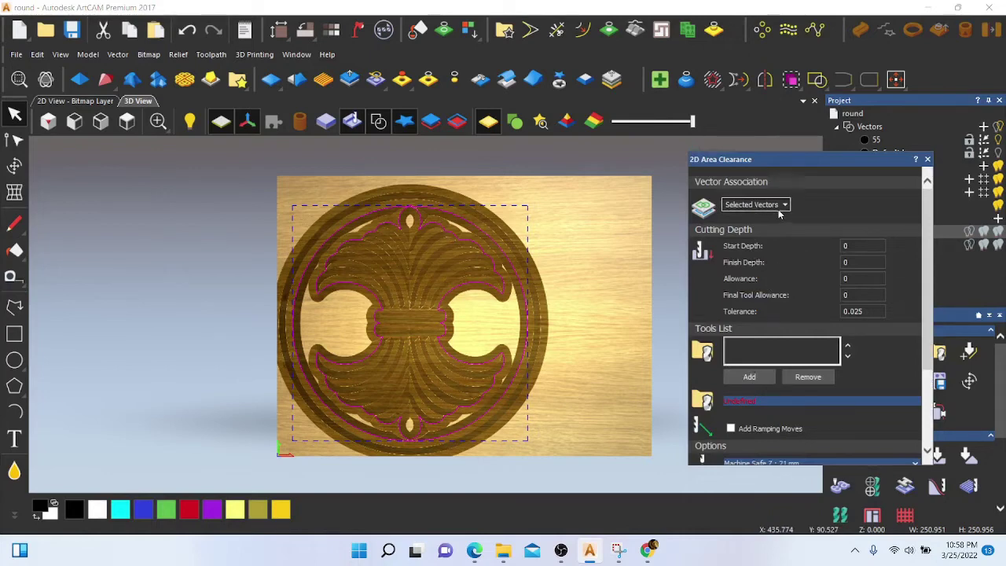
{"action": "left_click", "coordinate": [856, 263]}
{"action": "left_click", "coordinate": [749, 377]}
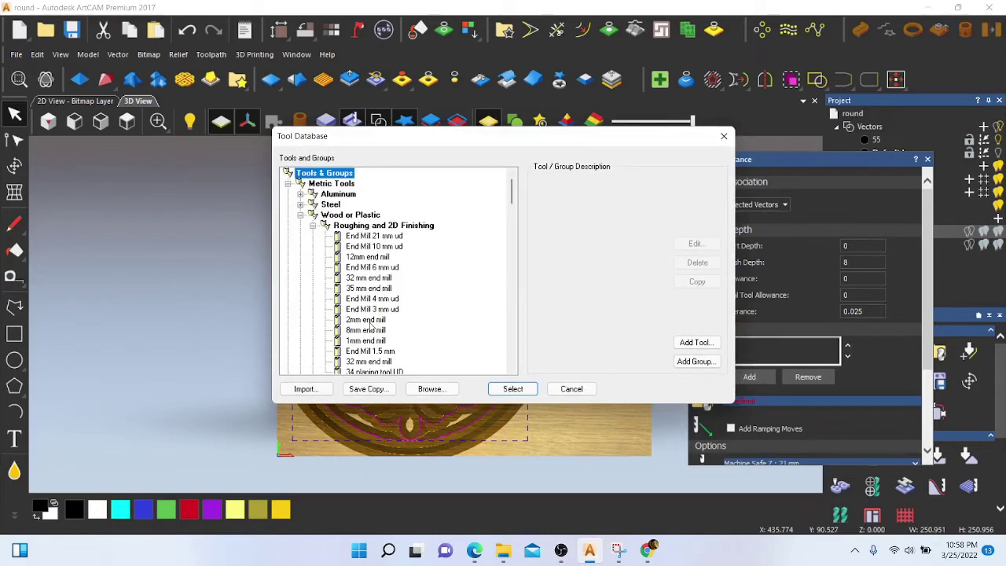
Add a Slot Drill tool described as a 4mm end mill, with 4 mm diameter and stepdown
{"action": "left_click", "coordinate": [376, 310]}
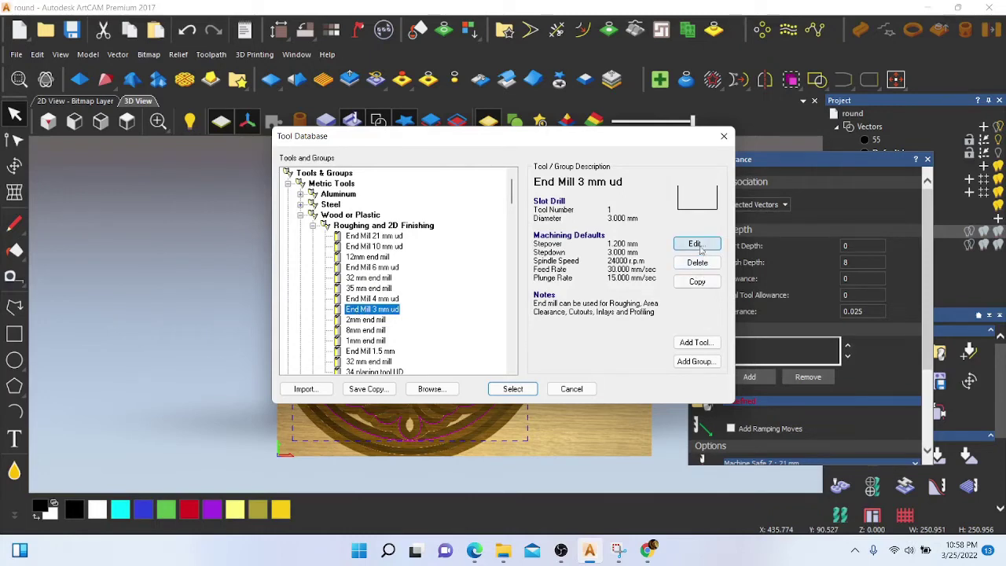
{"action": "left_click", "coordinate": [696, 343]}
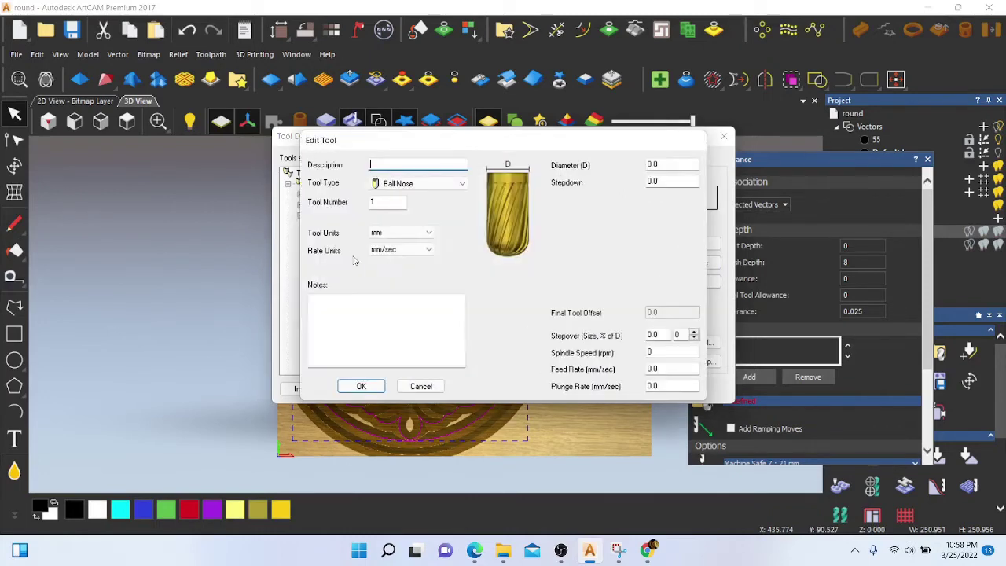
{"action": "left_click", "coordinate": [438, 184]}
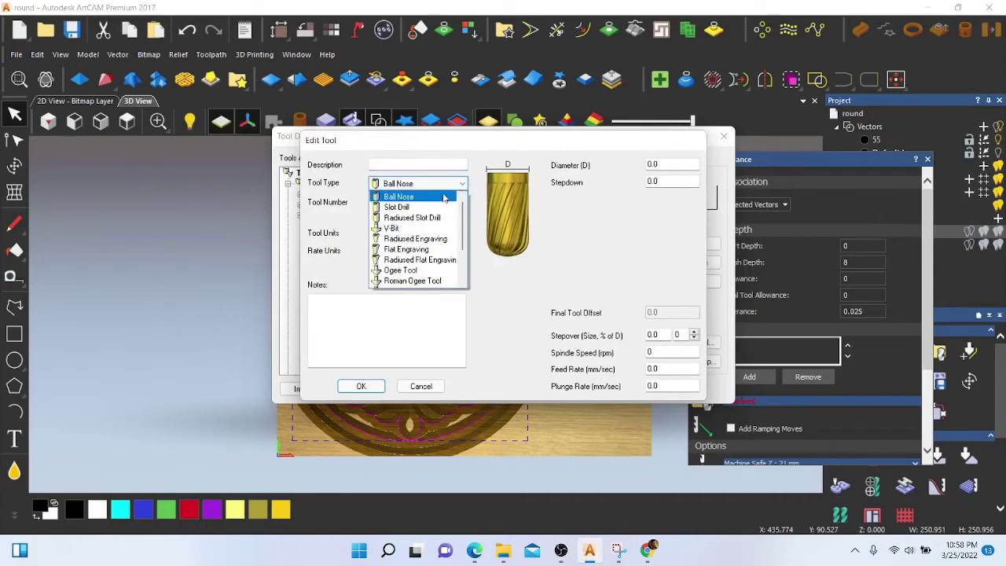
{"action": "left_click", "coordinate": [399, 207]}
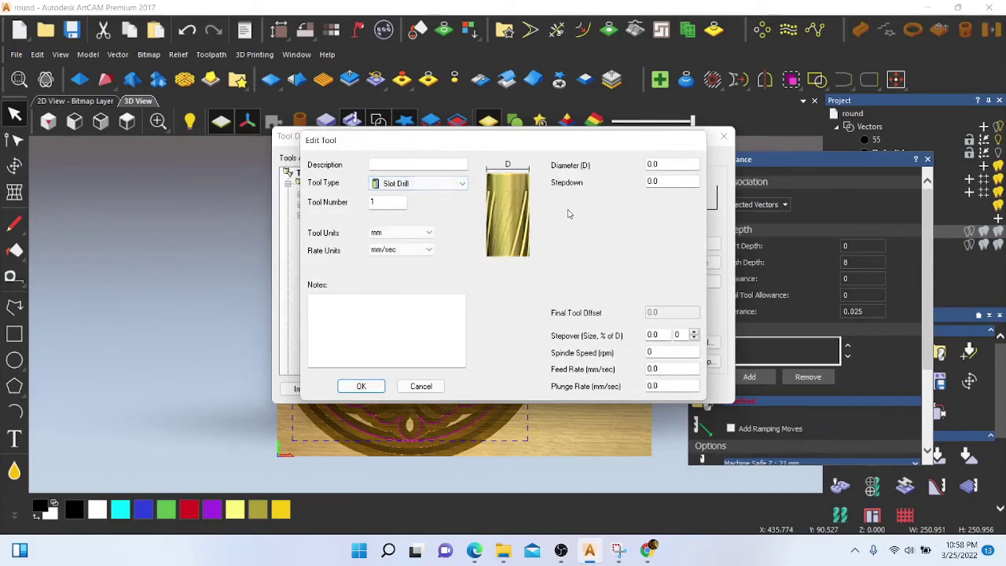
{"action": "left_click", "coordinate": [423, 165]}
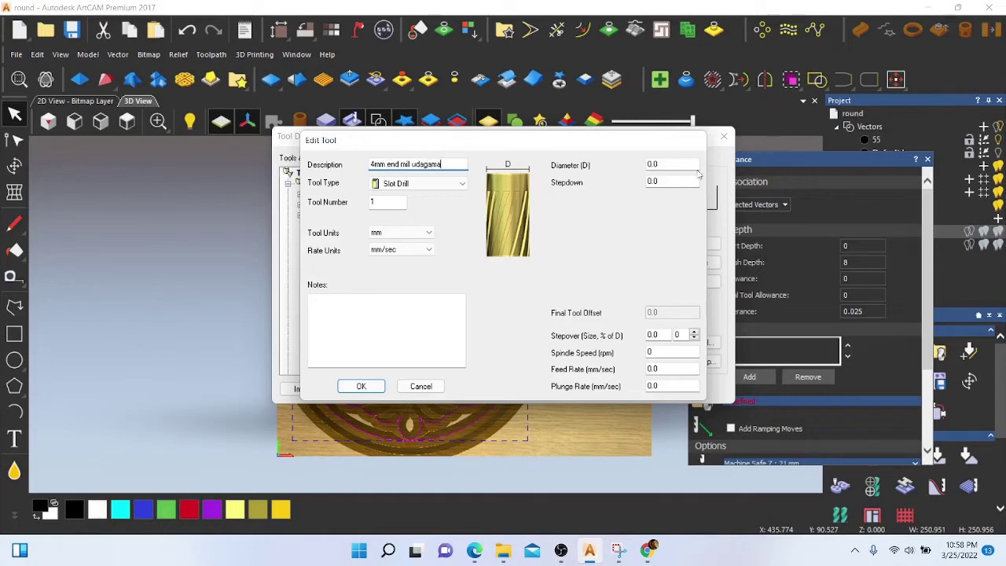
{"action": "left_click", "coordinate": [660, 164]}
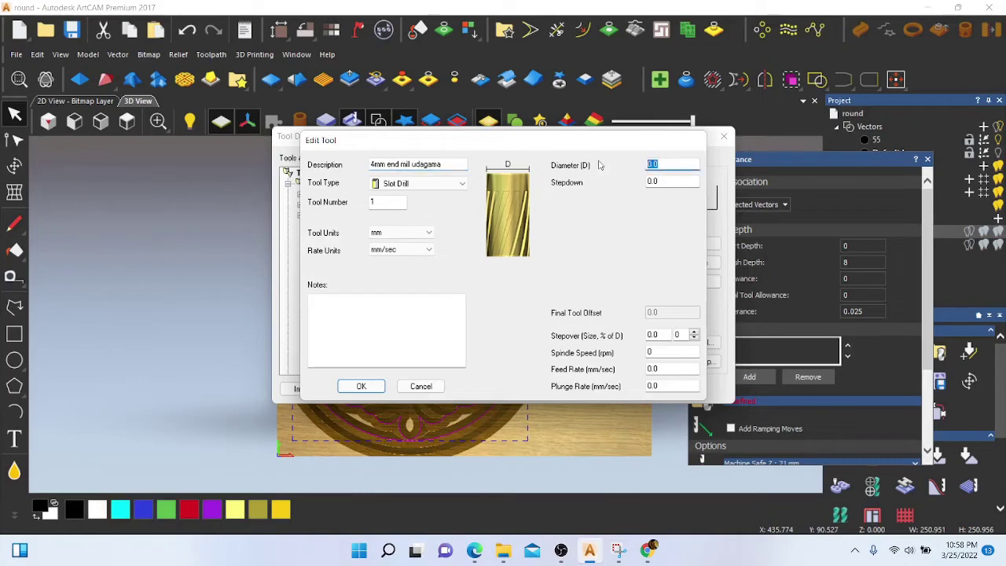
{"action": "type", "text": "4"}
{"action": "left_click", "coordinate": [664, 182]}
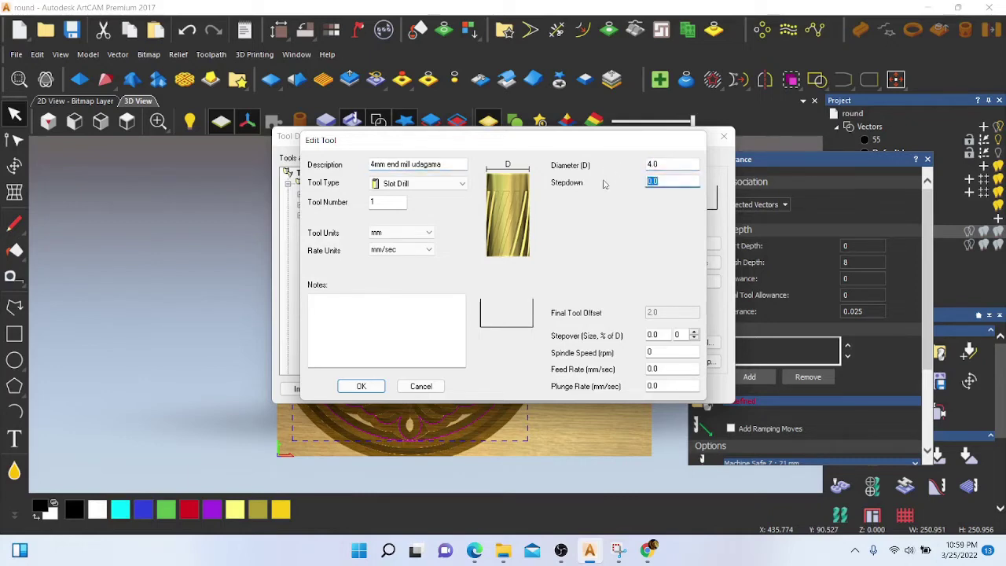
{"action": "type", "text": "4"}
Set stepover 2 mm, spindle 24000 rpm, feed 45, plunge 15, and save the end mill
{"action": "left_click", "coordinate": [662, 335]}
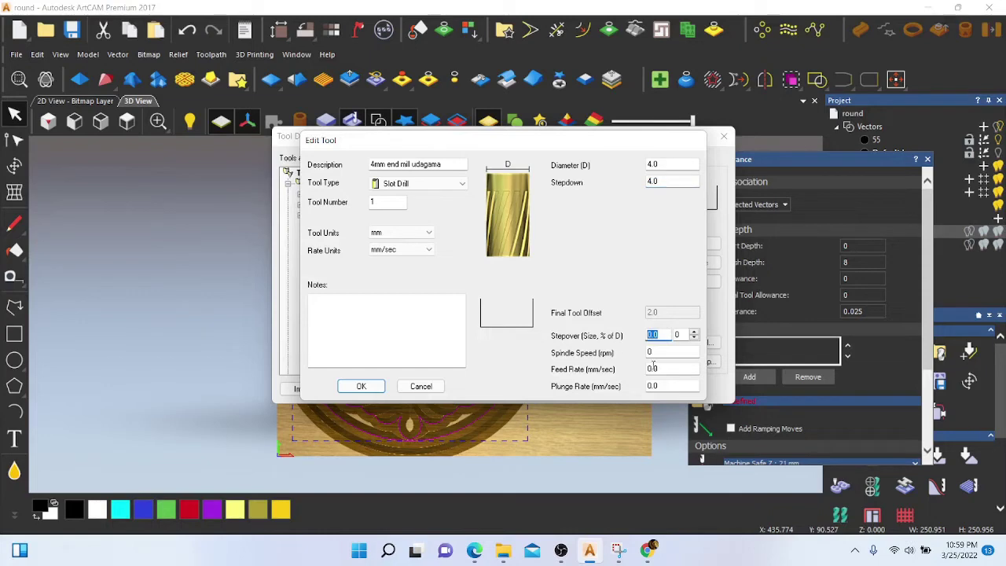
{"action": "type", "text": "2"}
{"action": "left_click", "coordinate": [663, 353]}
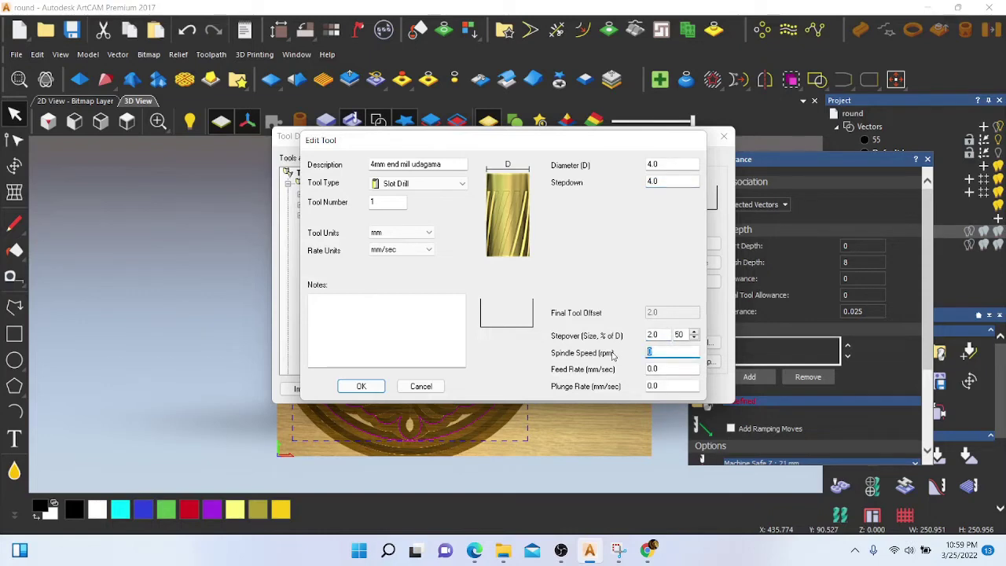
{"action": "type", "text": "24000"}
{"action": "left_click", "coordinate": [660, 370]}
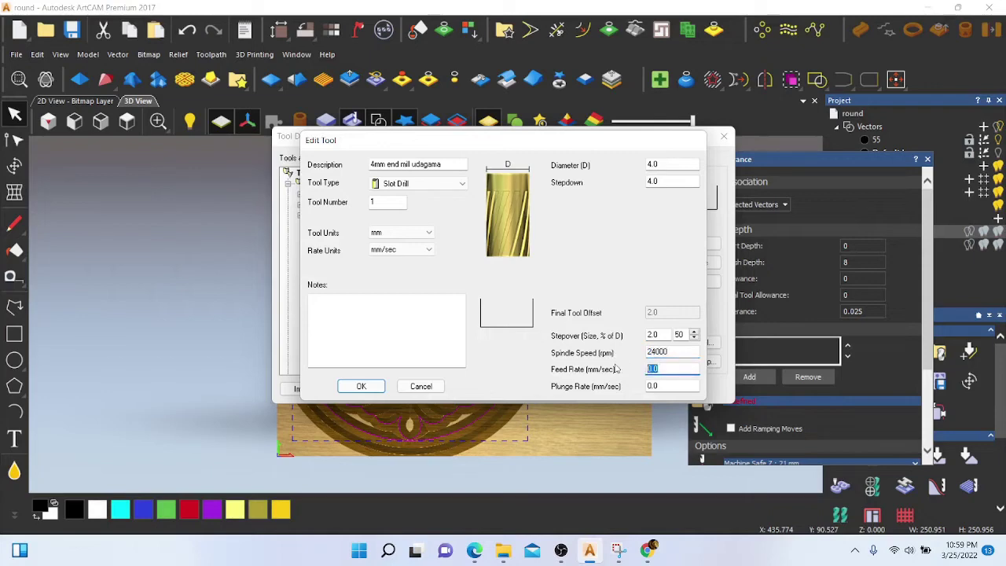
{"action": "type", "text": "45"}
{"action": "left_click", "coordinate": [662, 386]}
{"action": "type", "text": "15"}
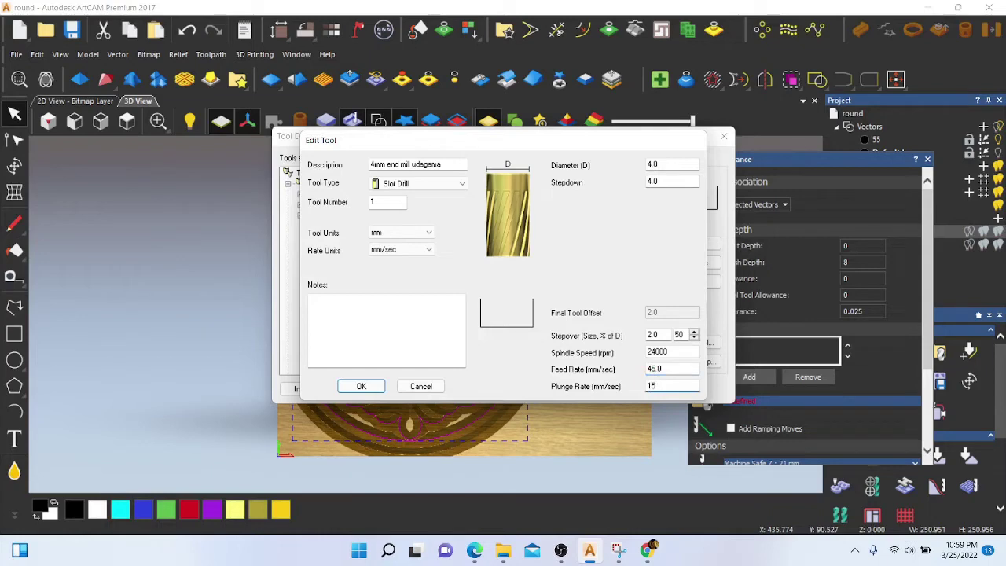
{"action": "left_click", "coordinate": [361, 386]}
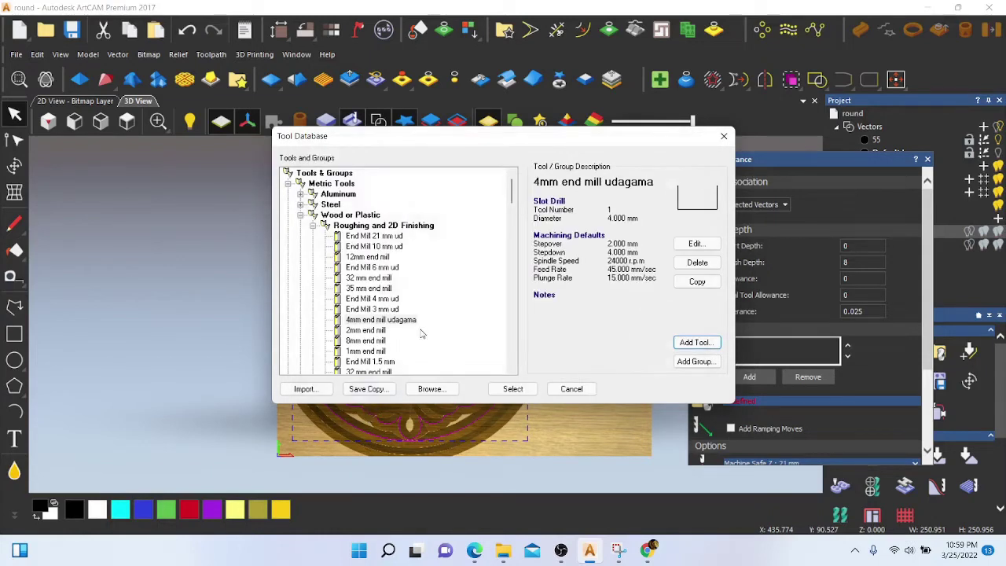
Use the new 4 mm end mill with Offset strategy and calculate the Area Clear toolpath
{"action": "left_click", "coordinate": [395, 321]}
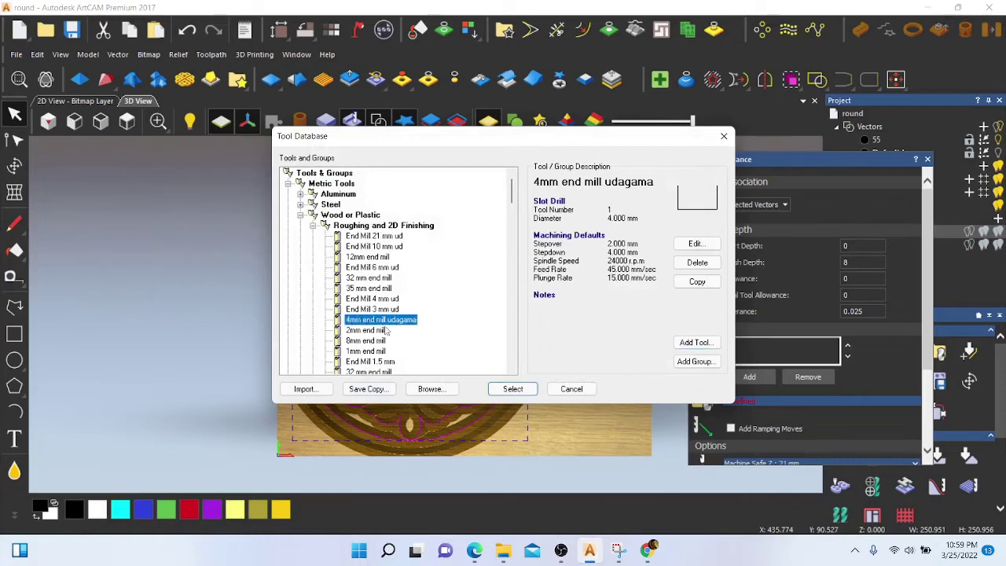
{"action": "left_click", "coordinate": [513, 388]}
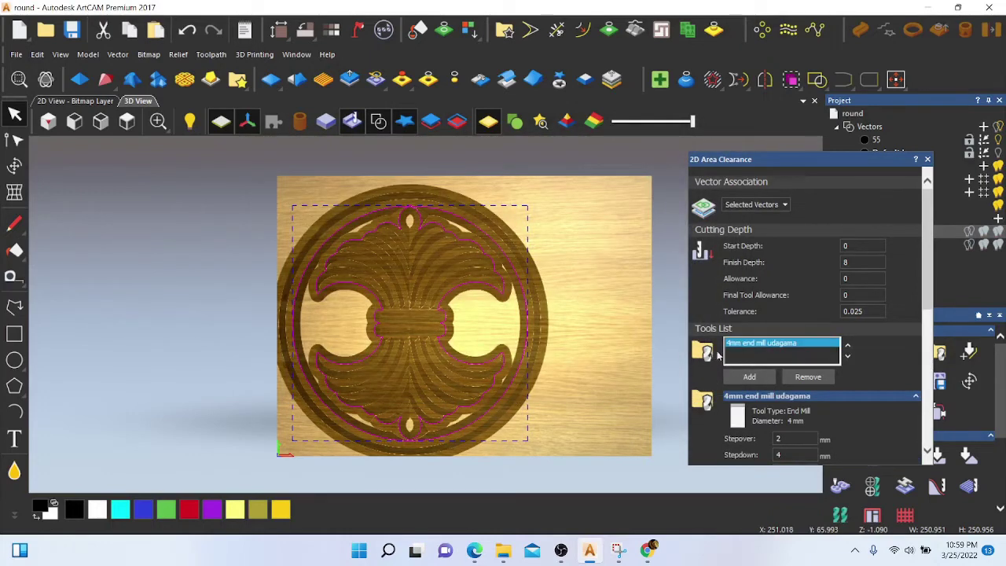
{"action": "scroll", "coordinate": [778, 366], "scroll_direction": "down", "scroll_amount": 5}
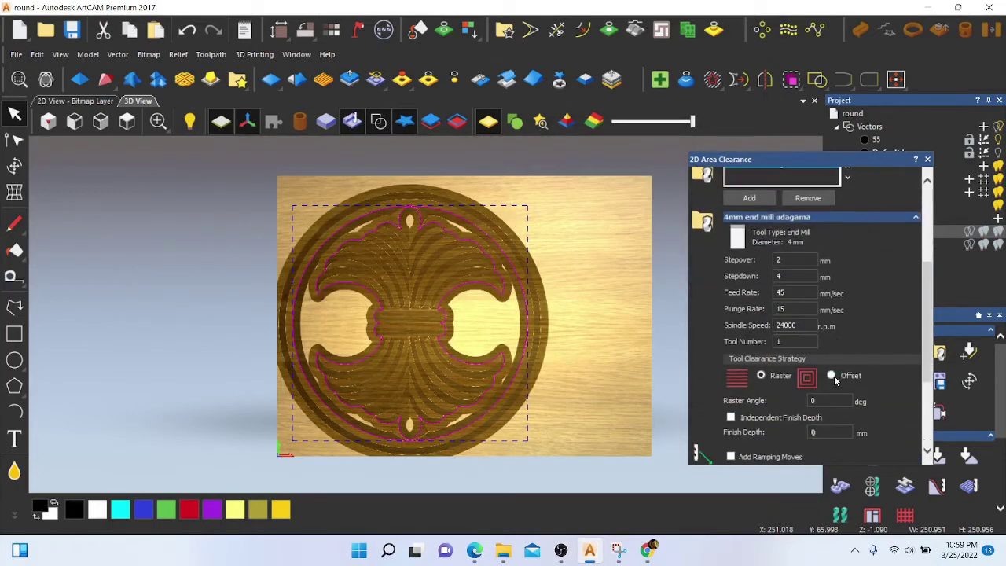
{"action": "left_click", "coordinate": [832, 375]}
{"action": "scroll", "coordinate": [785, 346], "scroll_direction": "down", "scroll_amount": 4}
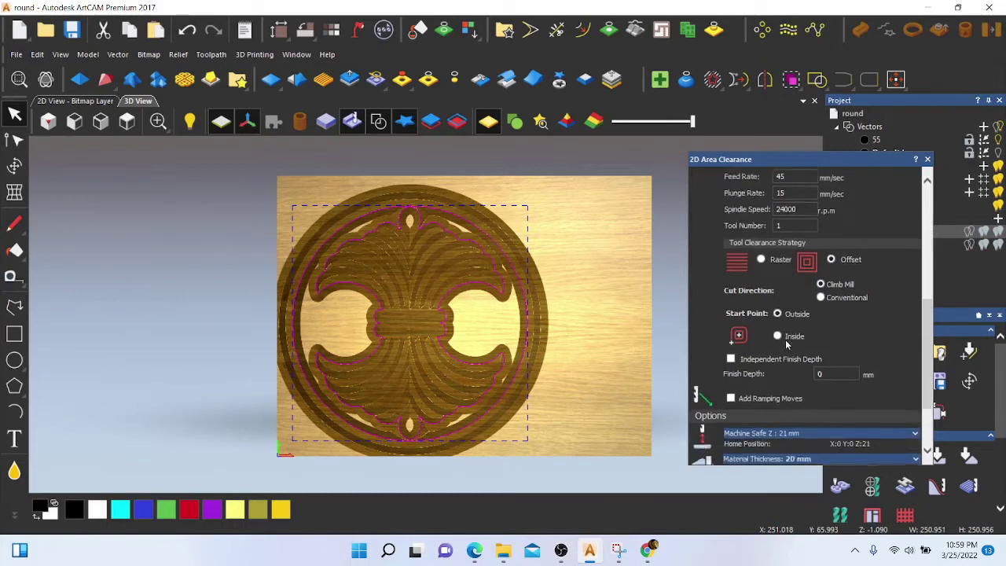
{"action": "scroll", "coordinate": [786, 346], "scroll_direction": "down", "scroll_amount": 2}
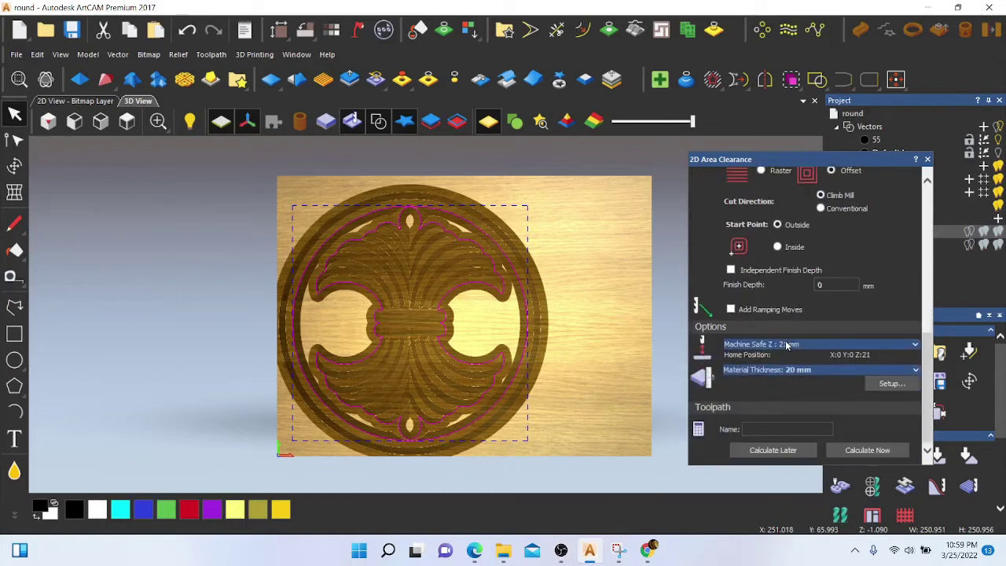
{"action": "left_click", "coordinate": [880, 452]}
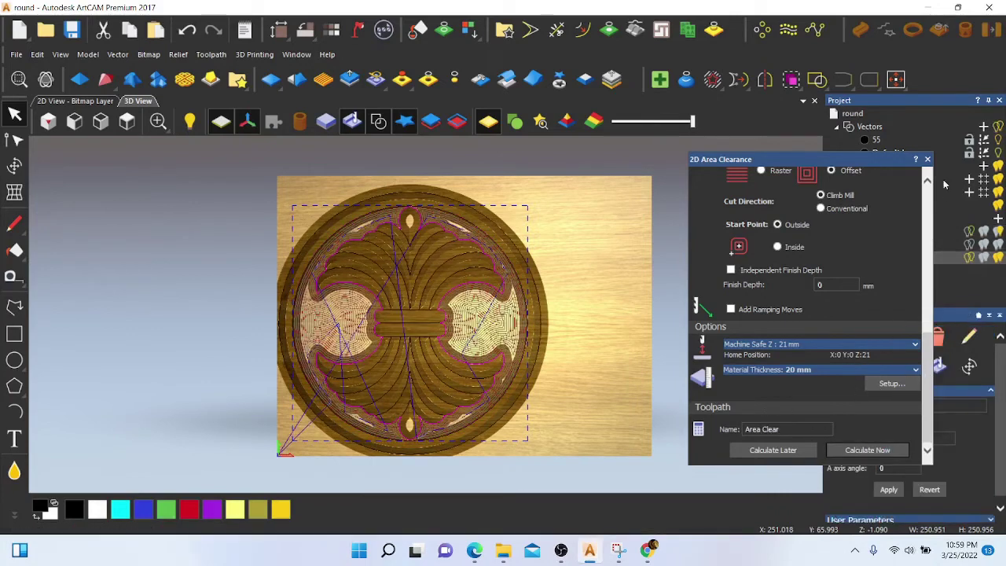
Close the area clearance settings and simulate the Area Clear toolpath at fast speed
{"action": "left_click", "coordinate": [927, 158]}
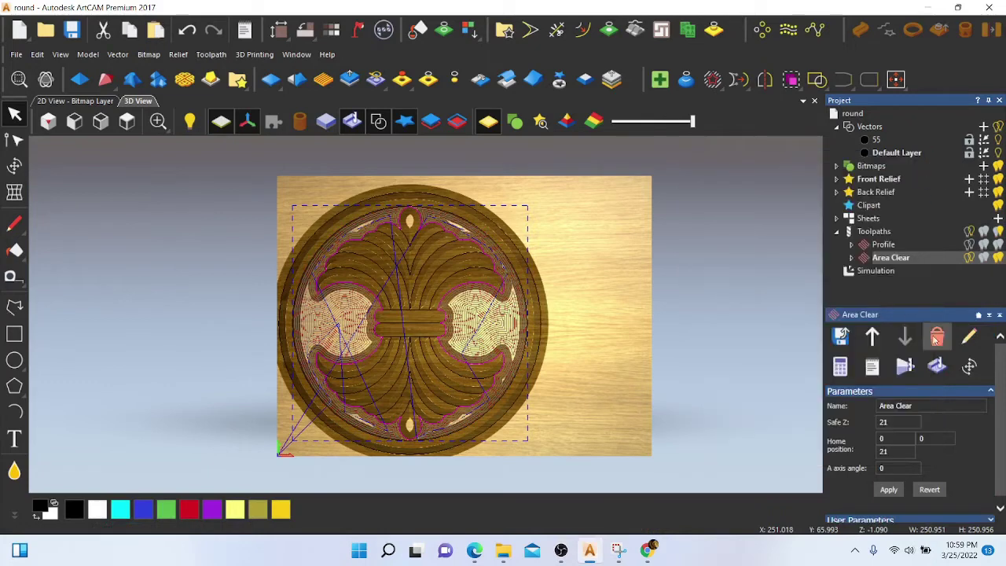
{"action": "left_click", "coordinate": [902, 366]}
{"action": "left_click", "coordinate": [167, 165]}
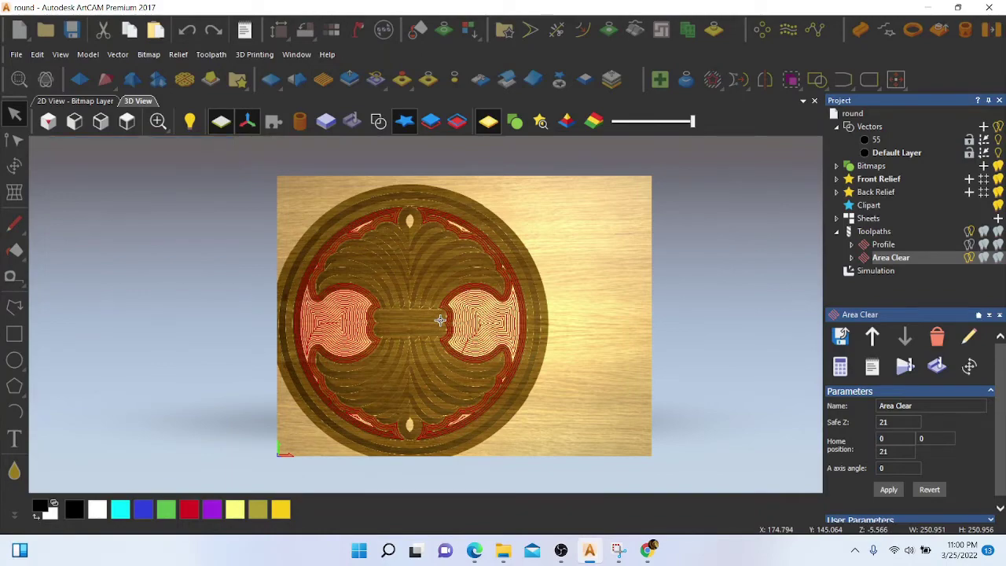
Orbit and zoom the 3D view to inspect the cleared ornament pockets on the board
{"action": "left_click_drag", "start_coordinate": [492, 338], "coordinate": [488, 277]}
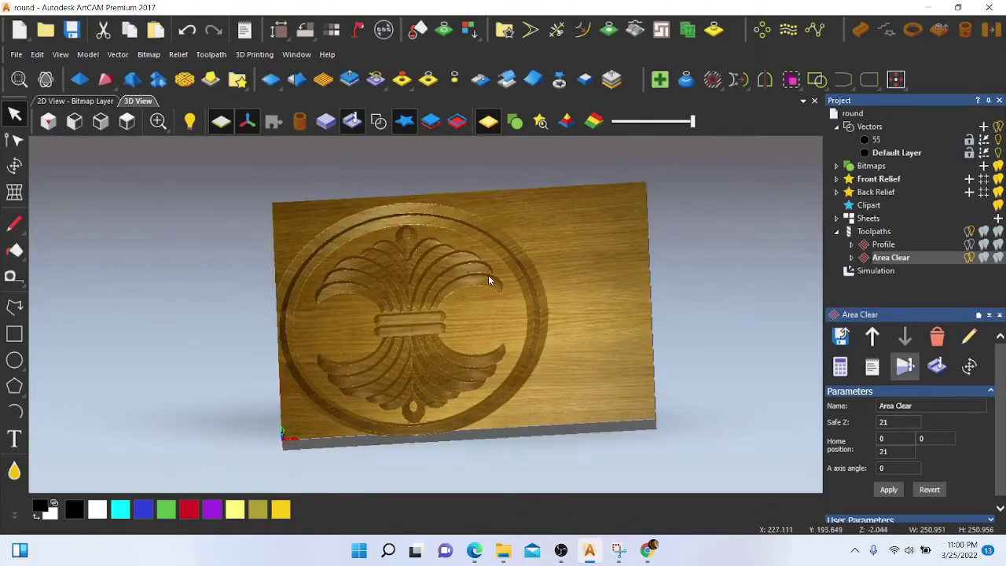
{"action": "scroll", "coordinate": [420, 314], "scroll_direction": "up", "scroll_amount": 4}
{"action": "left_click_drag", "start_coordinate": [418, 367], "coordinate": [468, 293]}
{"action": "scroll", "coordinate": [435, 303], "scroll_direction": "down", "scroll_amount": 3}
{"action": "scroll", "coordinate": [464, 288], "scroll_direction": "up", "scroll_amount": 5}
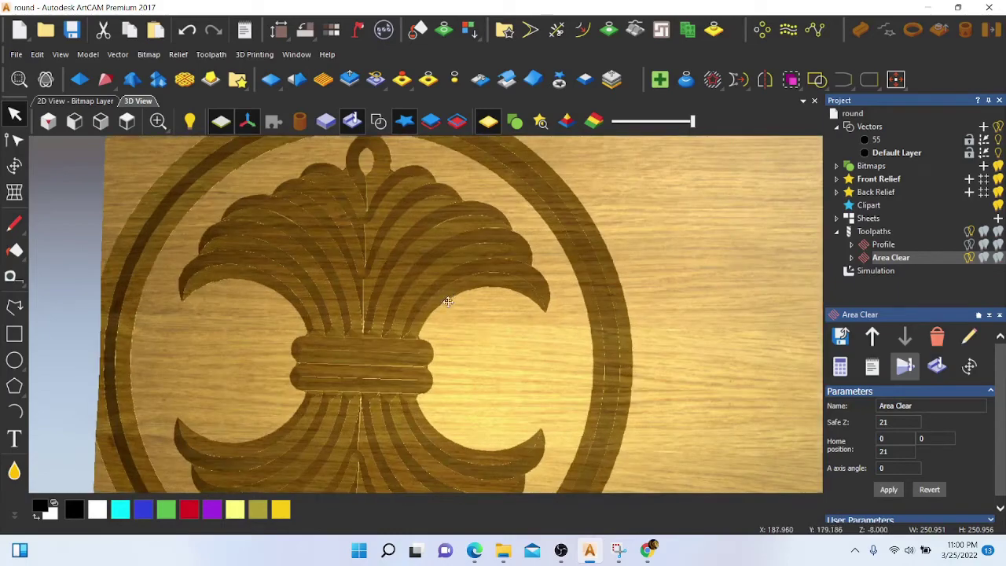
{"action": "scroll", "coordinate": [453, 297], "scroll_direction": "down", "scroll_amount": 3}
{"action": "left_click_drag", "start_coordinate": [440, 337], "coordinate": [464, 271]}
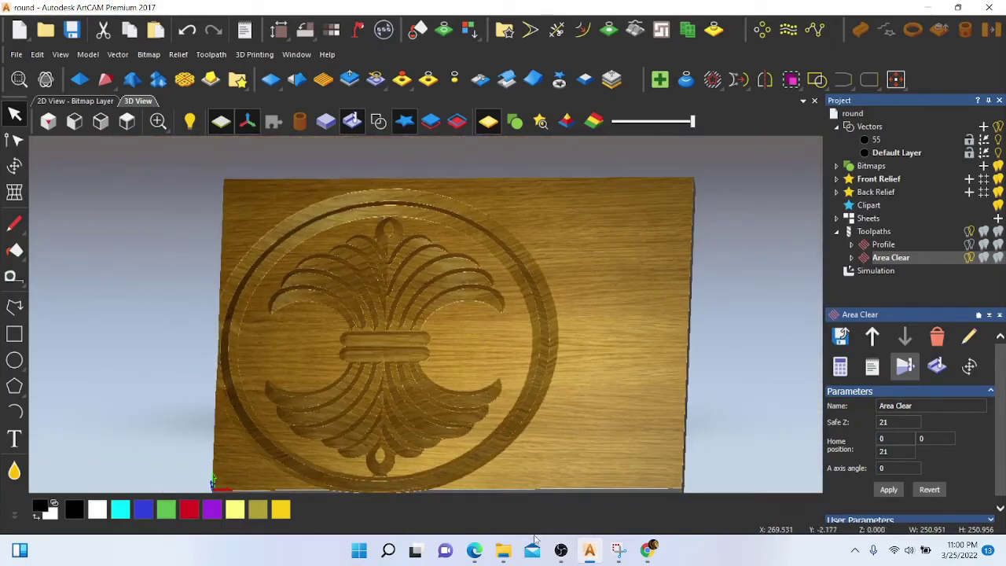
{"action": "left_click", "coordinate": [647, 550]}
{"action": "scroll", "coordinate": [464, 389], "scroll_direction": "up", "scroll_amount": 1}
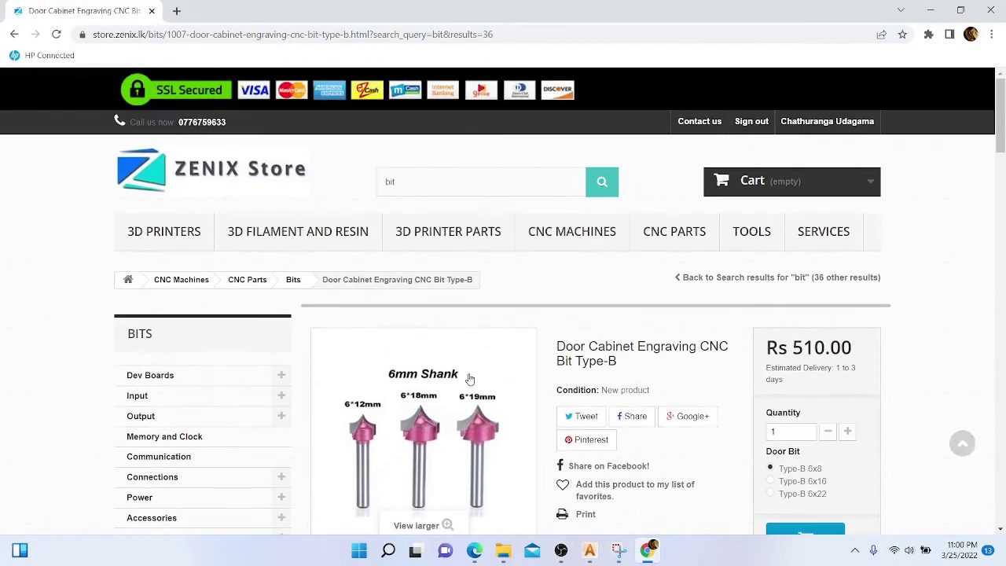
{"action": "scroll", "coordinate": [467, 381], "scroll_direction": "down", "scroll_amount": 2}
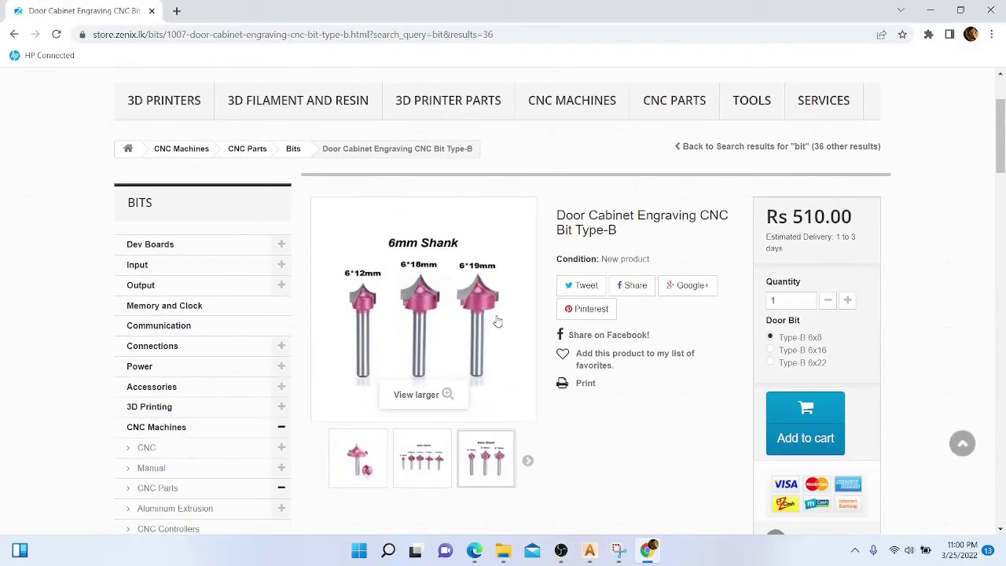
{"action": "scroll", "coordinate": [472, 373], "scroll_direction": "down", "scroll_amount": 4}
{"action": "scroll", "coordinate": [408, 321], "scroll_direction": "up", "scroll_amount": 3}
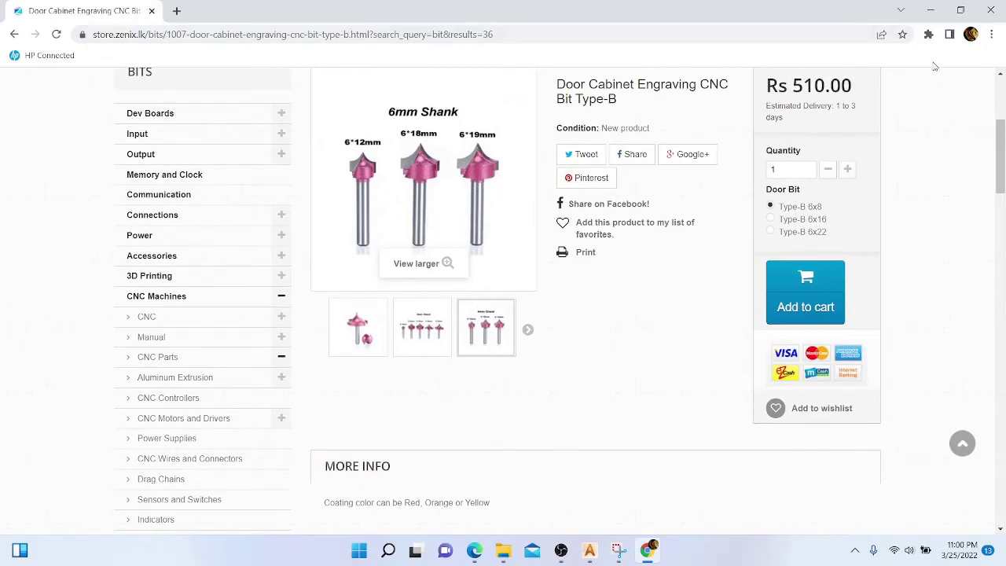
{"action": "left_click", "coordinate": [930, 10]}
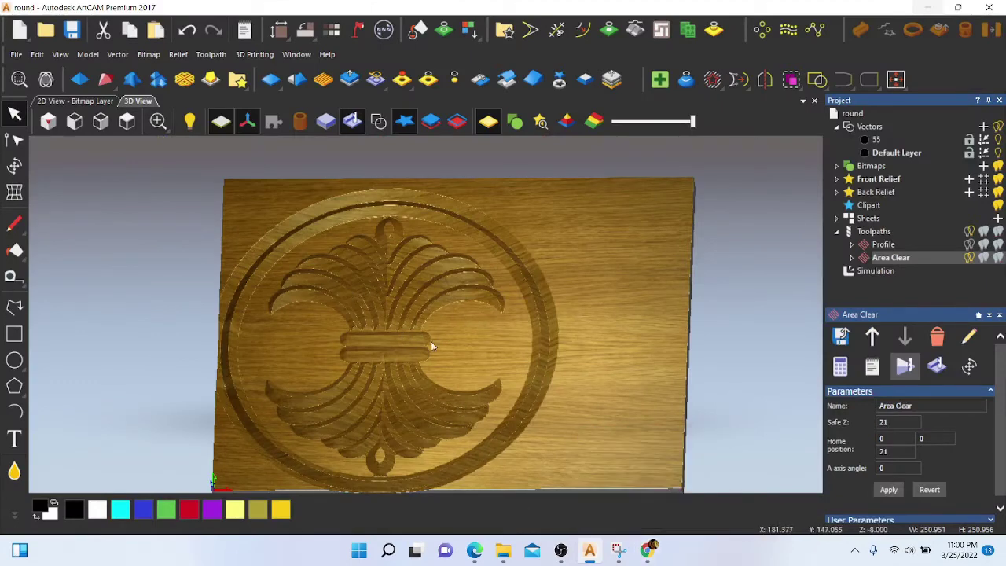
Toggle the origin display and delete the simulated cut from the board
{"action": "left_click", "coordinate": [224, 122]}
{"action": "left_click", "coordinate": [876, 232]}
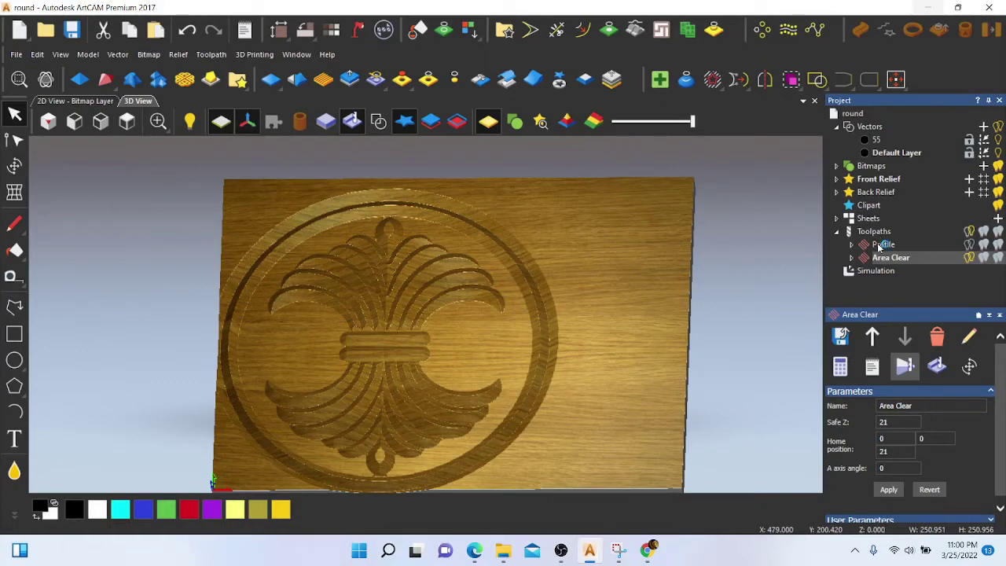
{"action": "left_click", "coordinate": [863, 289]}
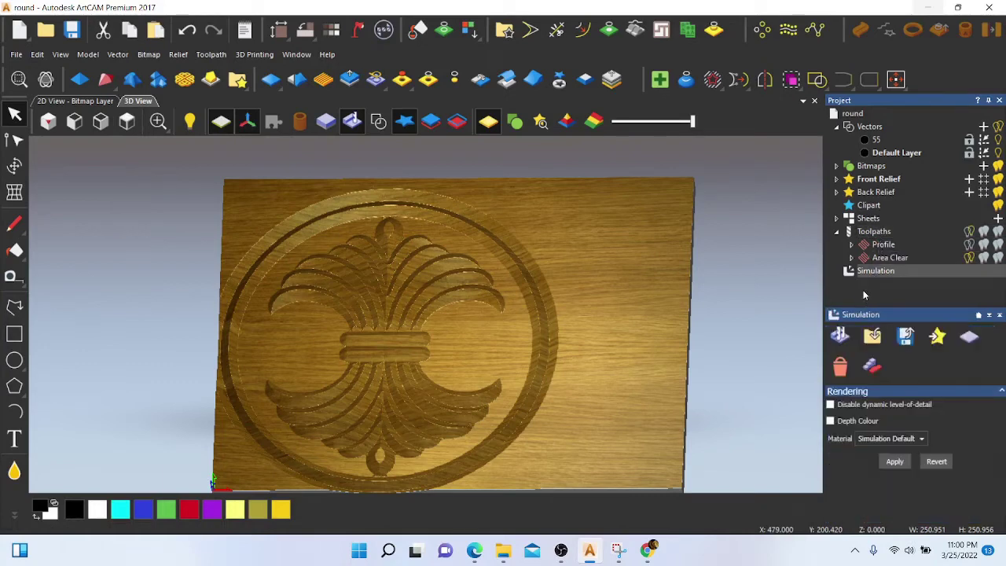
{"action": "left_click", "coordinate": [839, 365]}
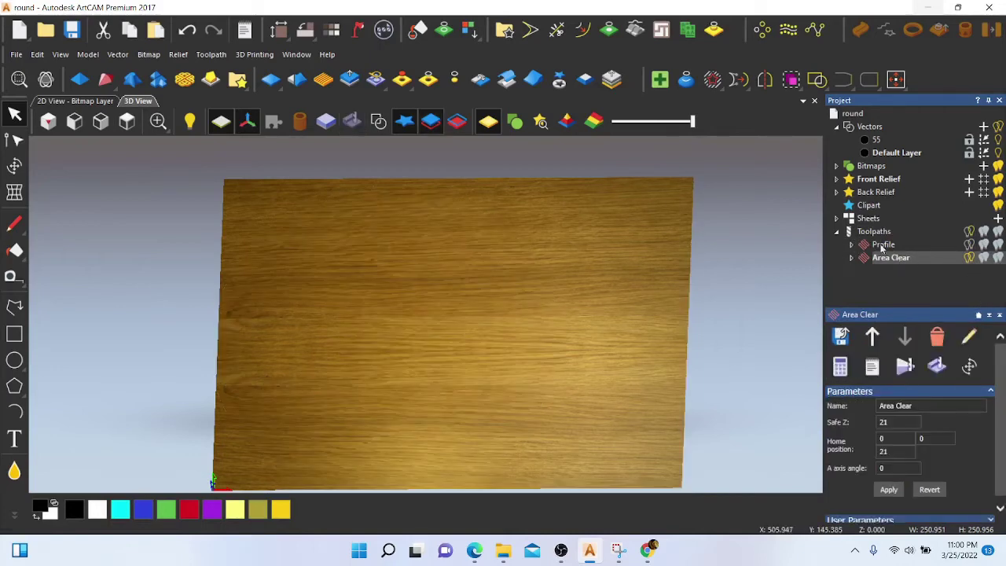
Reopen the Profile toolpath settings and expand its Profiling Tool section showing the 20 mm V-bit
{"action": "left_click", "coordinate": [885, 247]}
{"action": "double_click", "coordinate": [884, 246]}
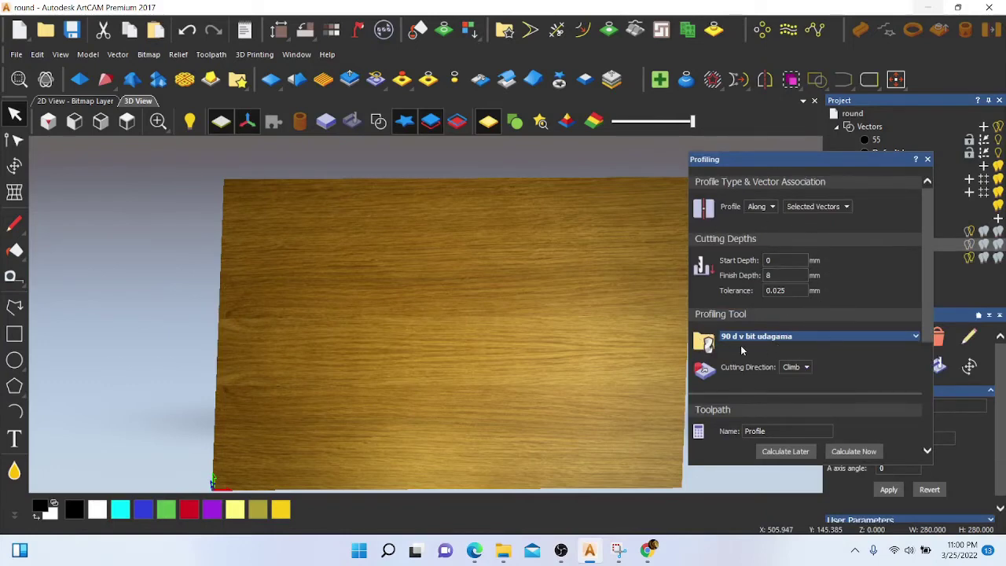
{"action": "left_click", "coordinate": [917, 337]}
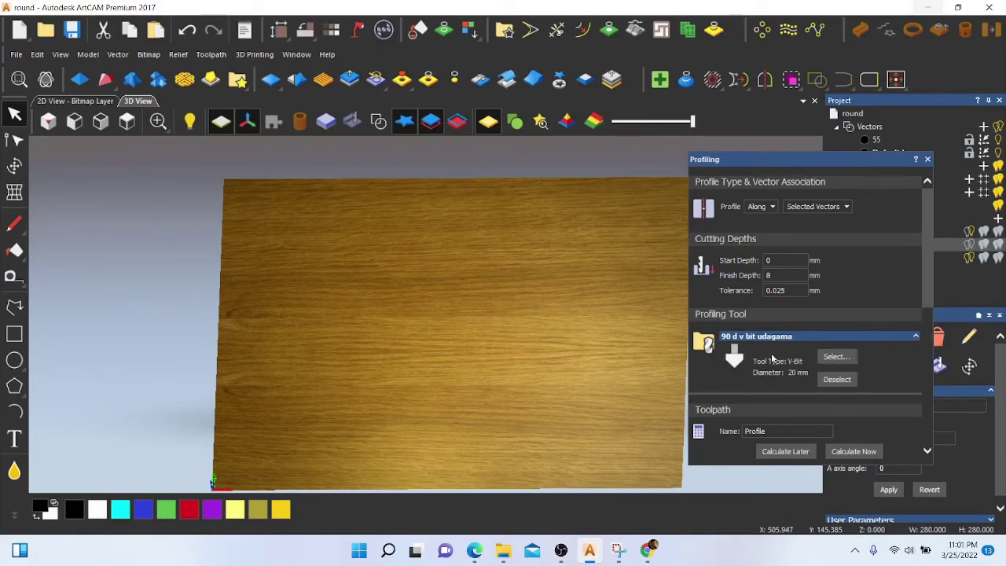
Open the tool database and view the 34 planing tool UD details
{"action": "left_click", "coordinate": [835, 358]}
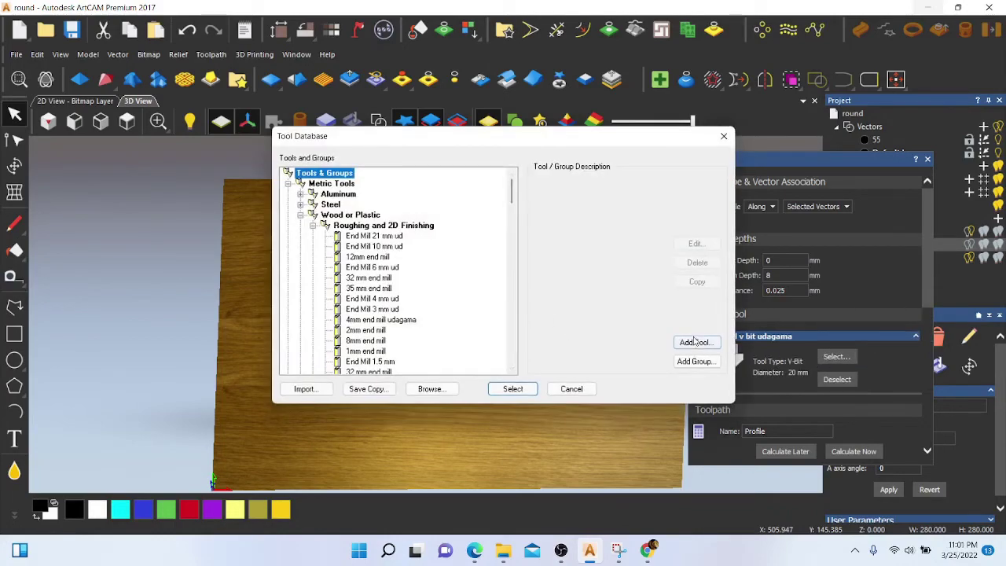
{"action": "scroll", "coordinate": [344, 284], "scroll_direction": "down", "scroll_amount": 2}
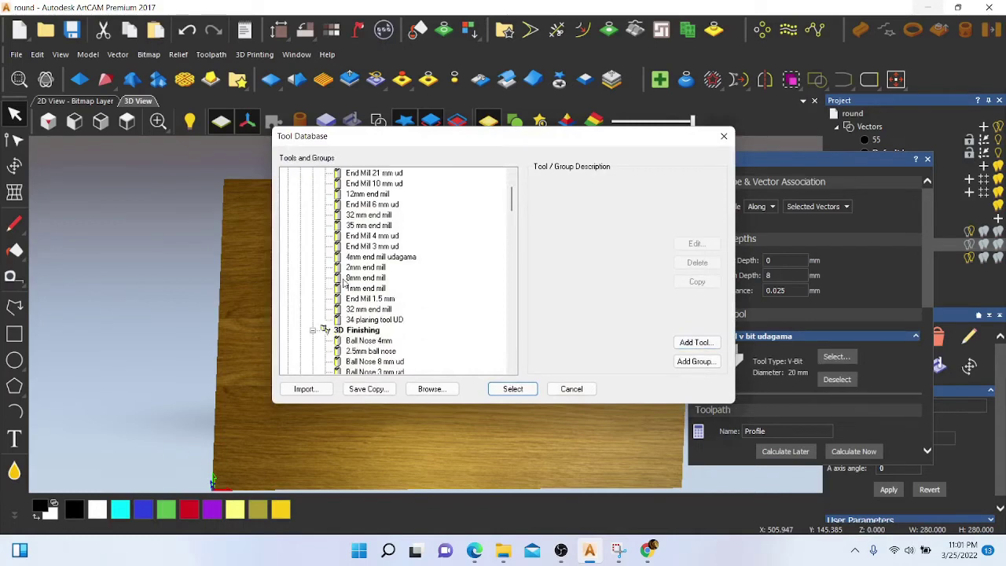
{"action": "left_click", "coordinate": [370, 320]}
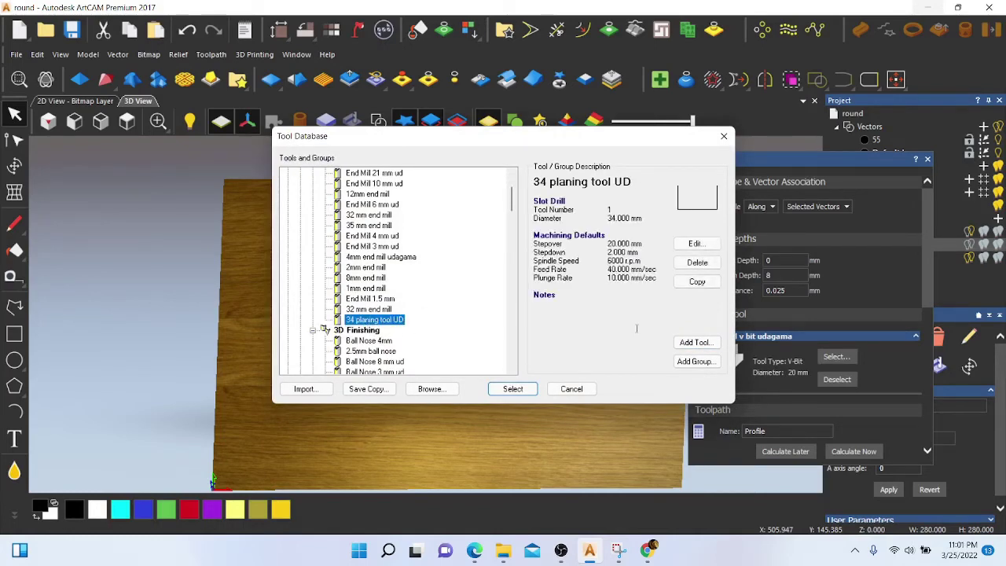
Add a new tool definition with its type set to Roundover Tool
{"action": "left_click", "coordinate": [695, 342]}
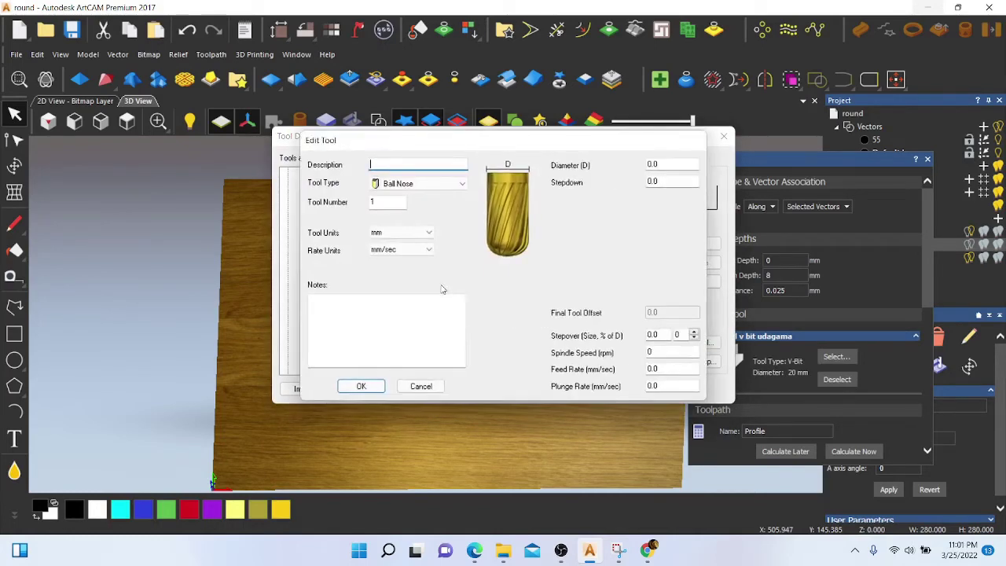
{"action": "left_click", "coordinate": [461, 184]}
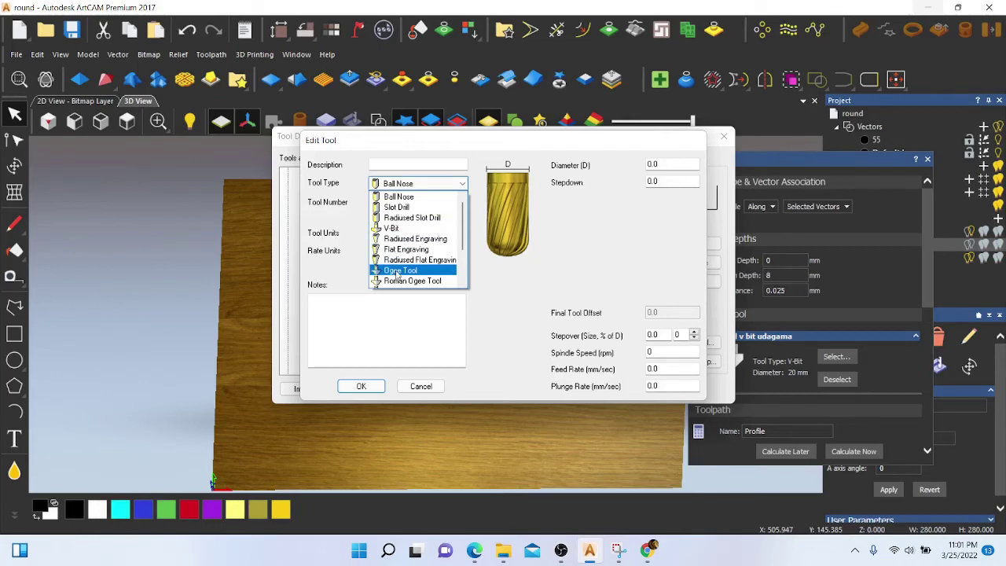
{"action": "scroll", "coordinate": [397, 273], "scroll_direction": "down", "scroll_amount": 1}
{"action": "left_click", "coordinate": [397, 270]}
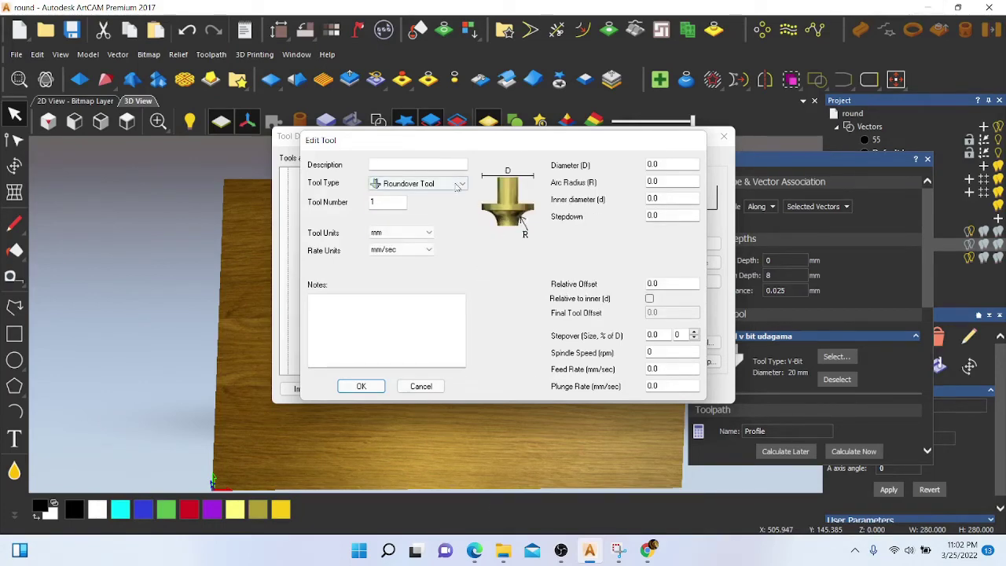
{"action": "left_click", "coordinate": [463, 185]}
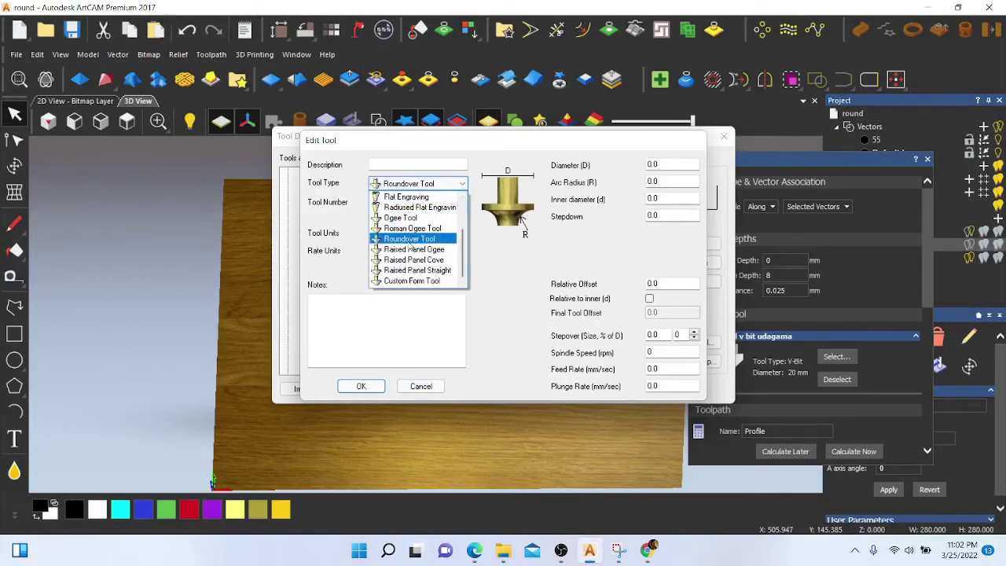
{"action": "left_click", "coordinate": [410, 241]}
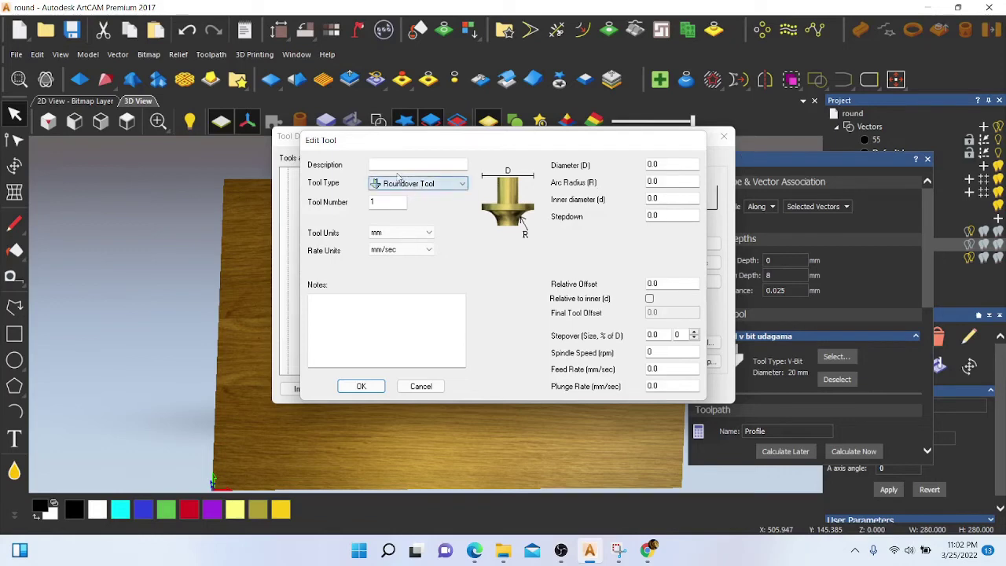
Describe the new tool as '16 mm tool' with diameter 16 and arc radius 7.75
{"action": "left_click", "coordinate": [390, 165]}
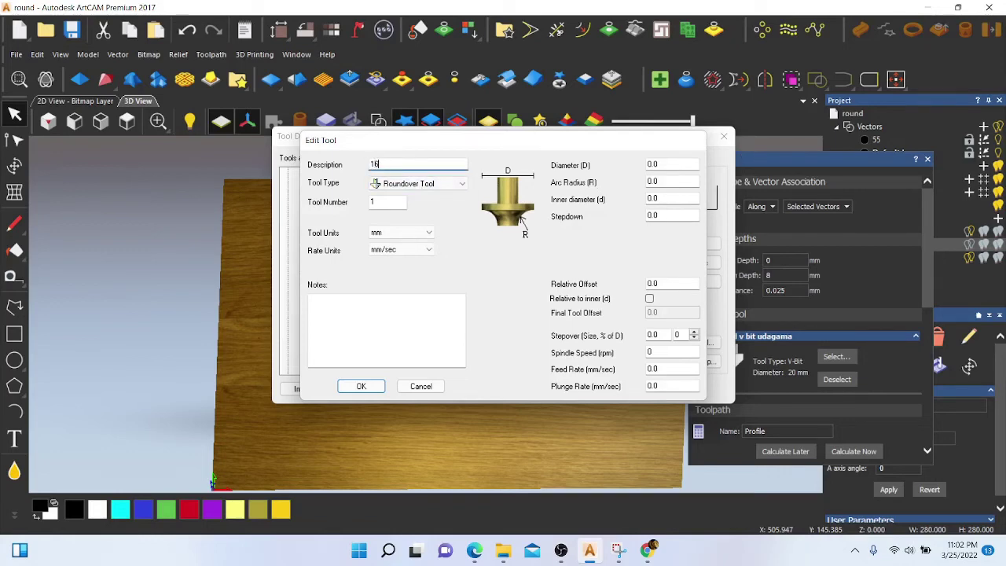
{"action": "type", "text": "16 mm round over tool udagam"}
{"action": "left_click", "coordinate": [670, 164]}
{"action": "type", "text": "16"}
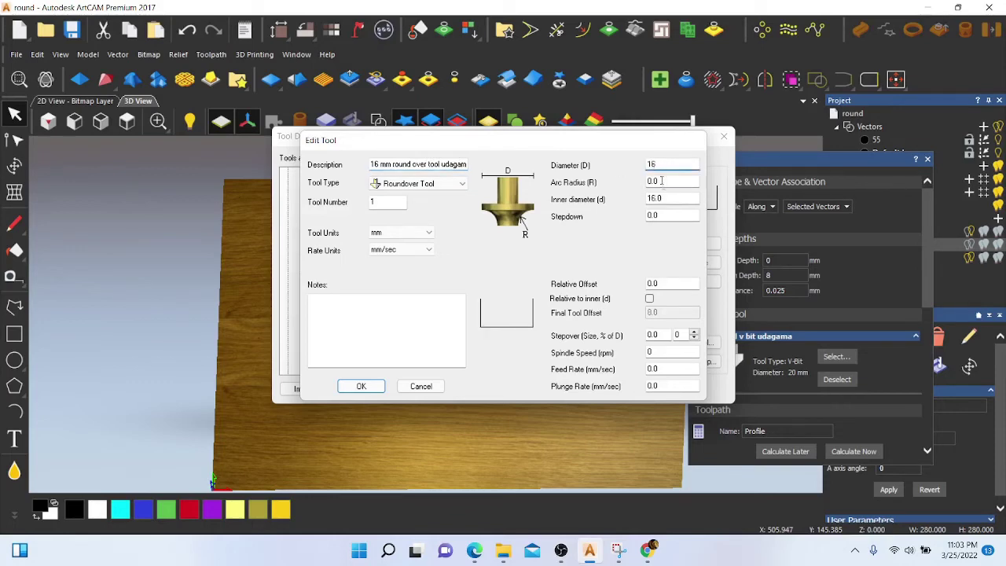
{"action": "left_click", "coordinate": [661, 180]}
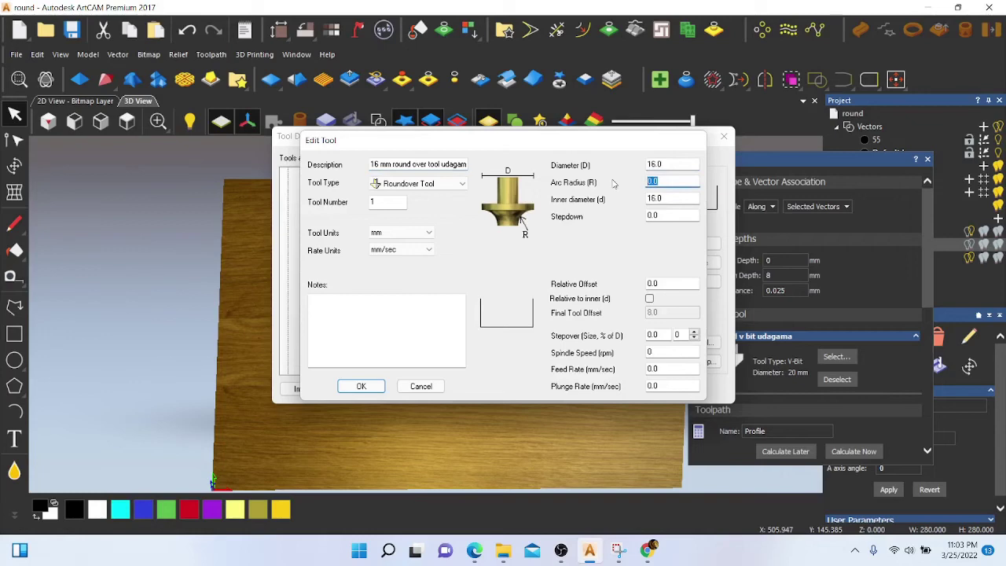
{"action": "type", "text": "7.5"}
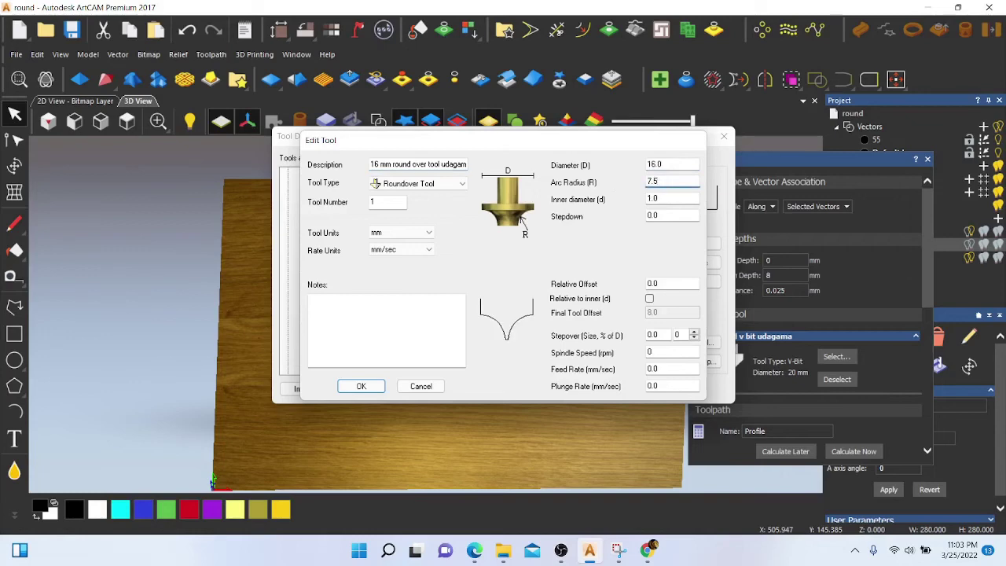
{"action": "key", "text": "BackSpace"}
{"action": "type", "text": "75"}
Enter relative offset 2, stepover 4, spindle speed 15000, feed rate 42 and plunge rate 15
{"action": "left_click", "coordinate": [660, 283]}
{"action": "type", "text": "2"}
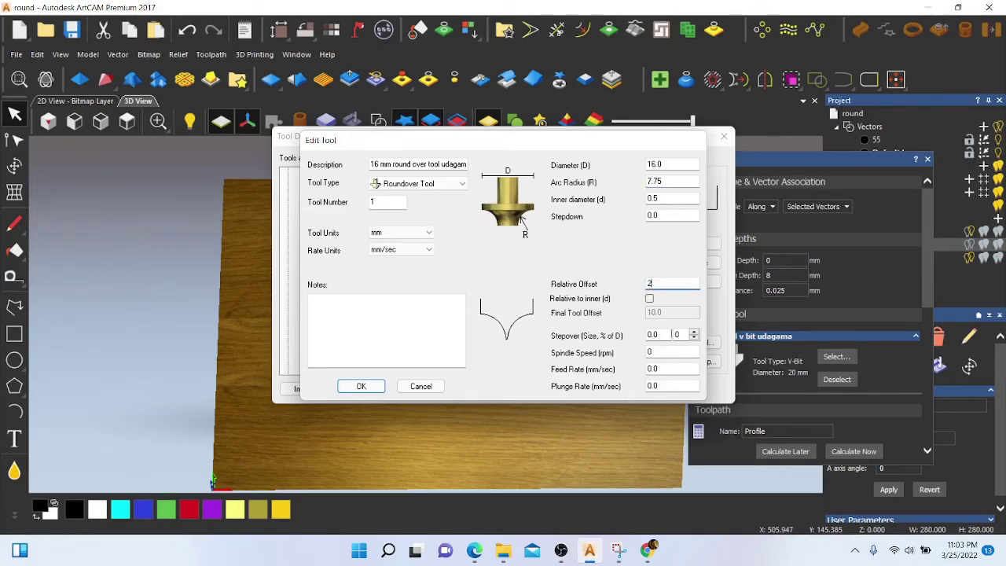
{"action": "key", "text": "Tab"}
{"action": "type", "text": "4"}
{"action": "key", "text": "Tab"}
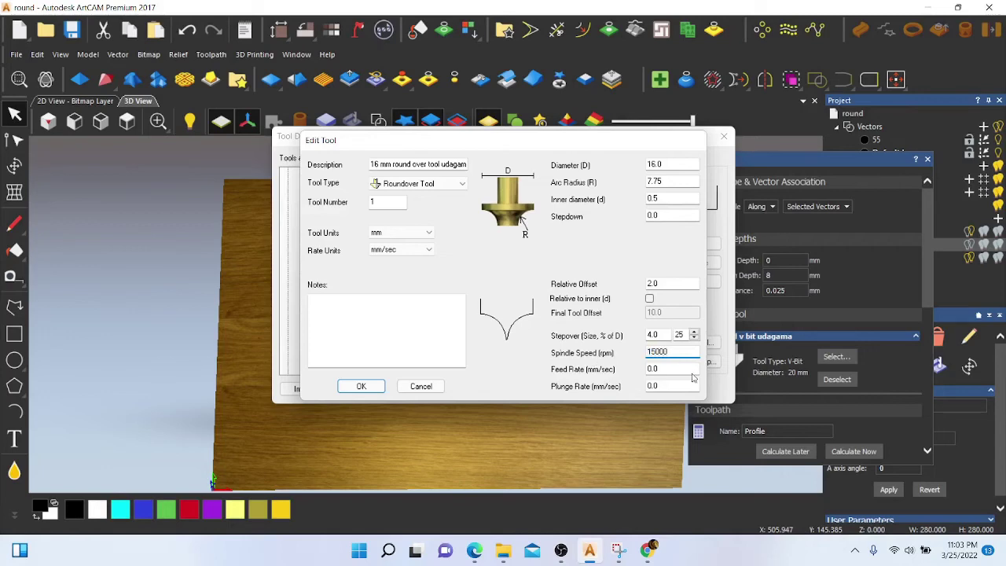
{"action": "key", "text": "Tab"}
{"action": "type", "text": "42"}
{"action": "key", "text": "Tab"}
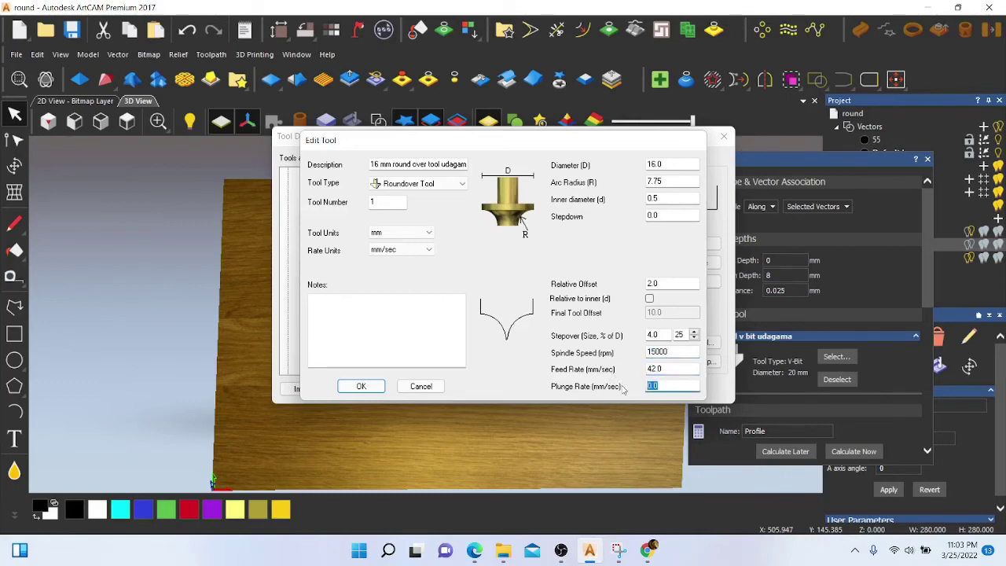
{"action": "type", "text": "15"}
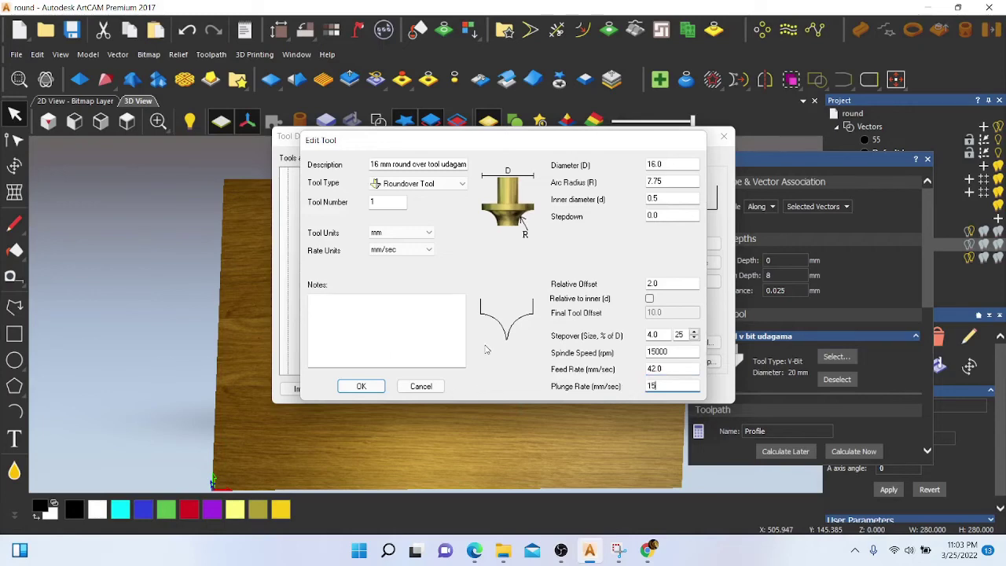
Resolve the cutting-depth error by setting stepdown to 5 mm, then save the 16 mm round over tool
{"action": "left_click", "coordinate": [361, 386]}
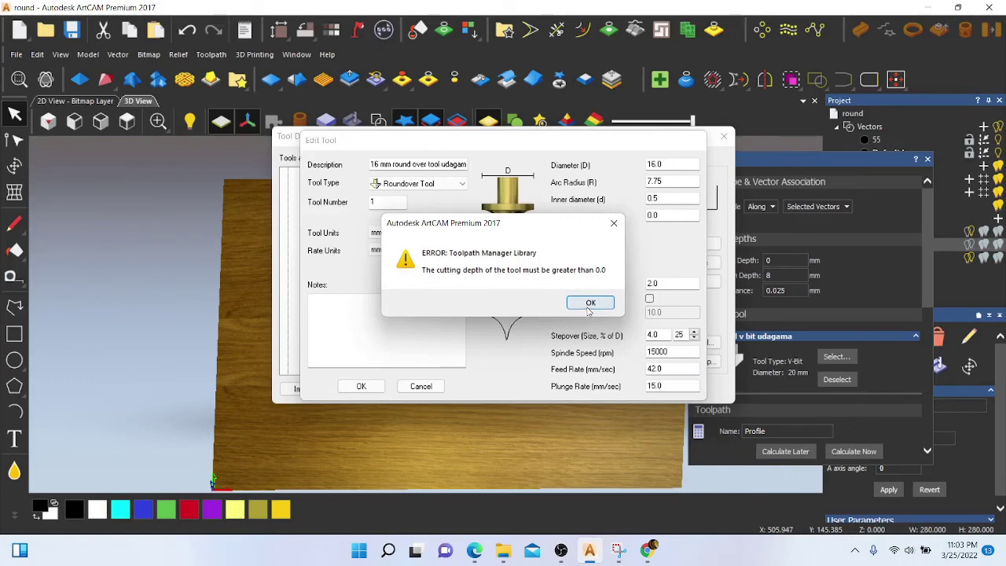
{"action": "left_click", "coordinate": [589, 305]}
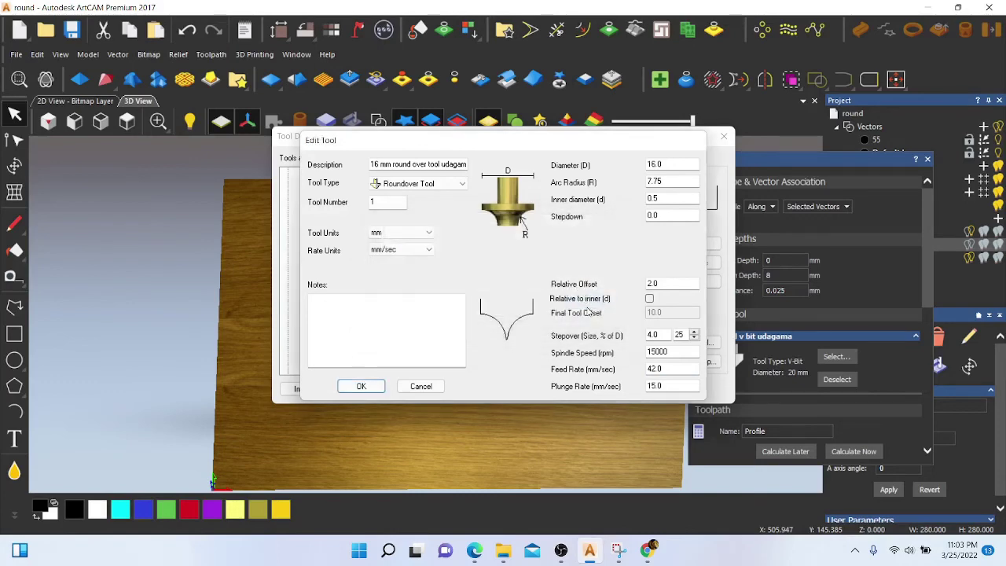
{"action": "double_click", "coordinate": [671, 214]}
{"action": "type", "text": "5"}
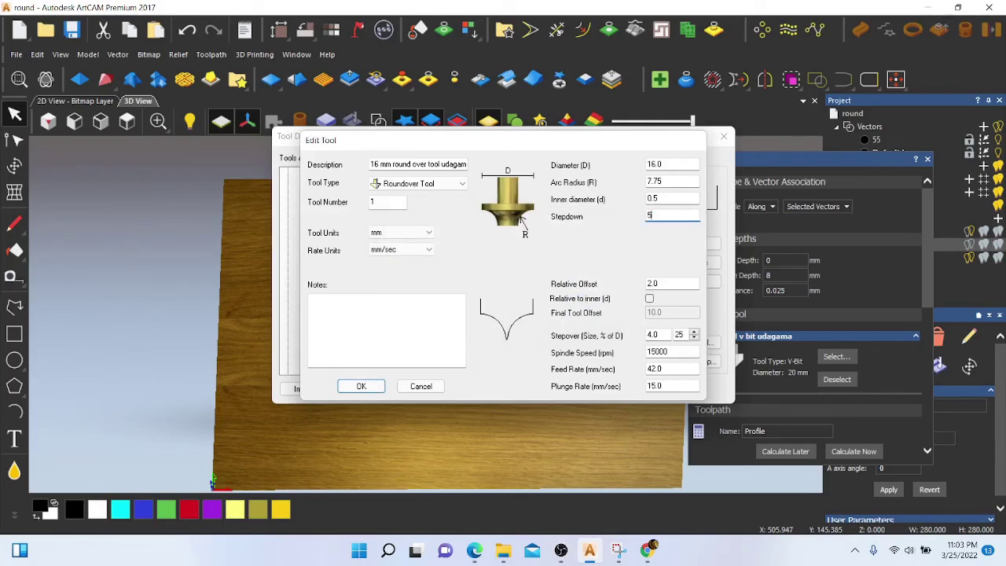
{"action": "left_click", "coordinate": [358, 388]}
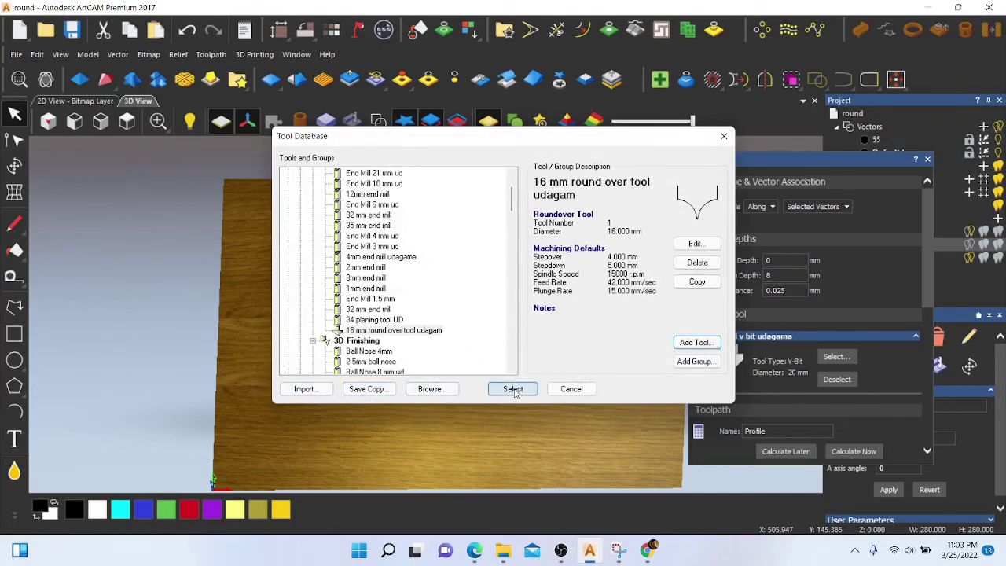
Assign the 16 mm round over tool to the Profile toolpath, calculate it, and open simulation block settings
{"action": "left_click", "coordinate": [385, 330]}
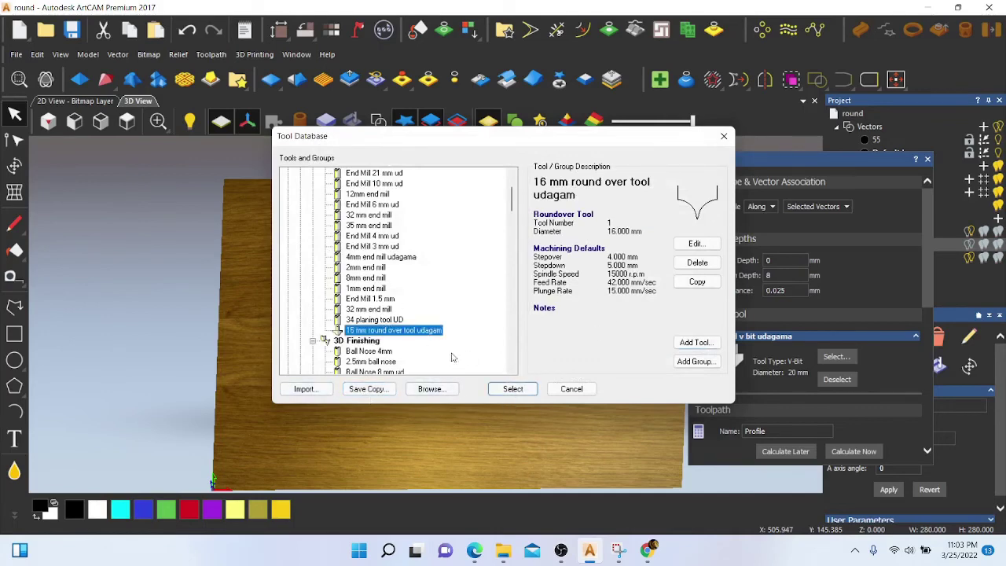
{"action": "left_click", "coordinate": [512, 388]}
{"action": "left_click", "coordinate": [854, 452]}
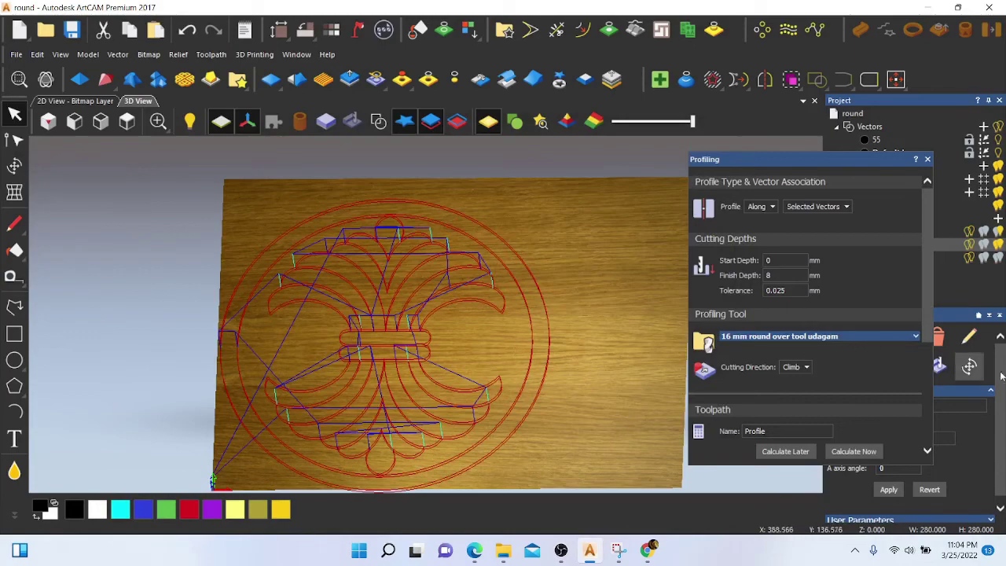
{"action": "left_click", "coordinate": [927, 159]}
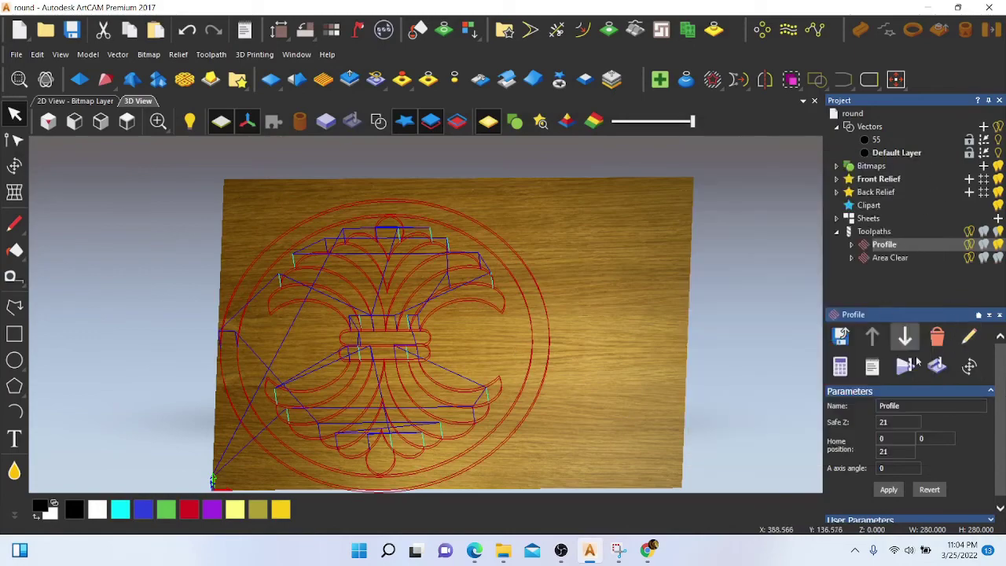
{"action": "left_click", "coordinate": [911, 377]}
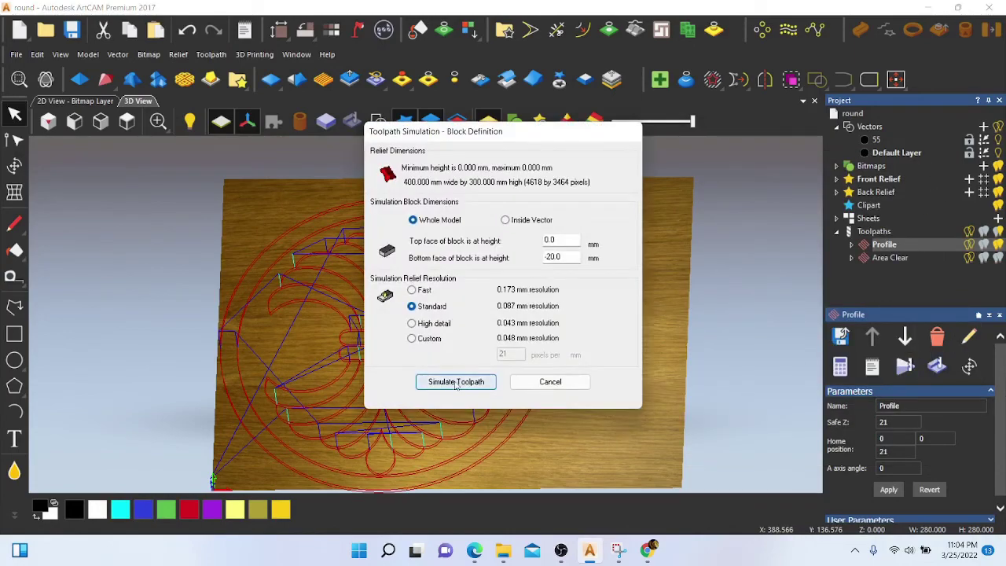
Simulate the Profile toolpath on the whole-model block at fast speed, carving the roundover grooves
{"action": "left_click", "coordinate": [456, 382]}
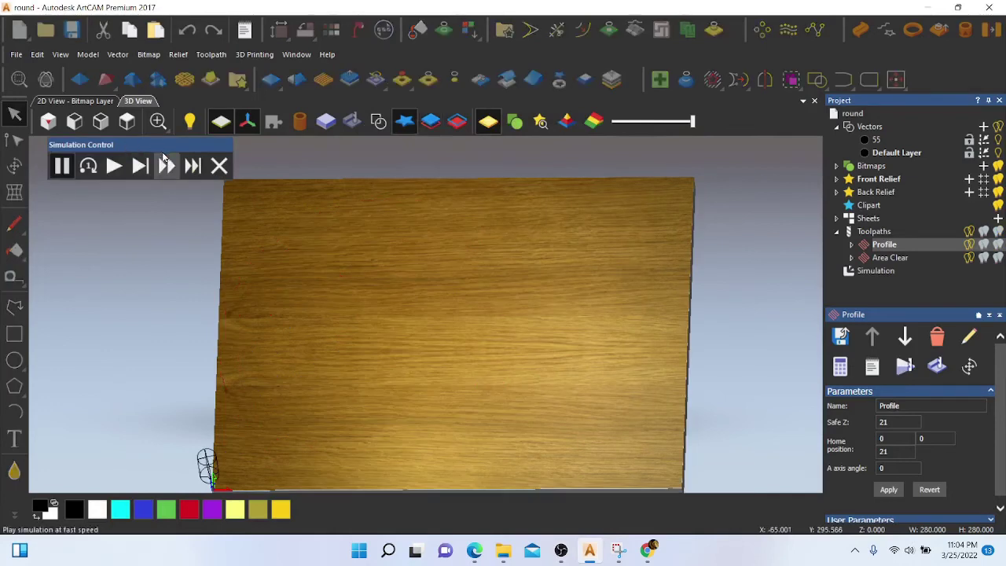
{"action": "left_click", "coordinate": [166, 166]}
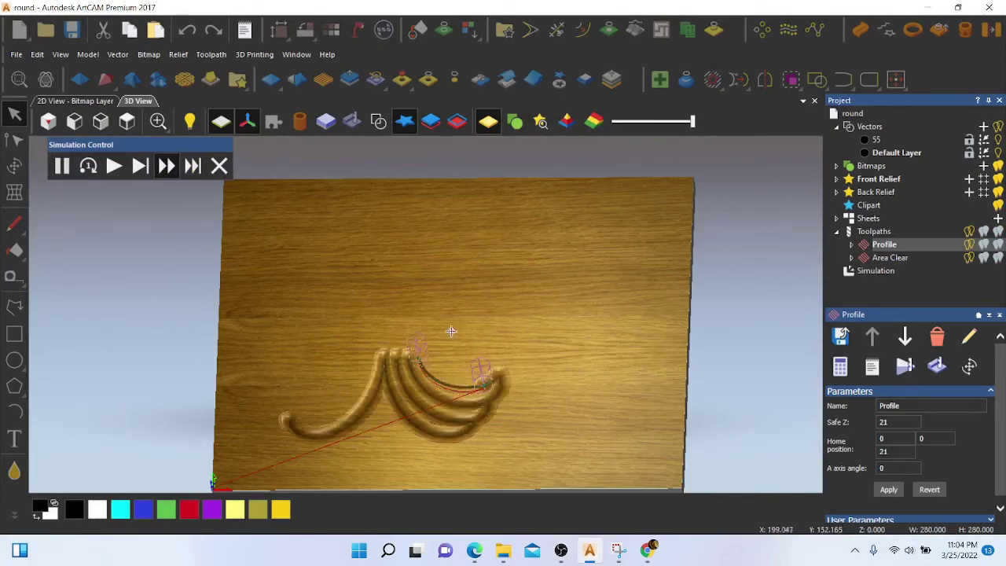
{"action": "scroll", "coordinate": [445, 332], "scroll_direction": "down", "scroll_amount": 3}
{"action": "scroll", "coordinate": [425, 360], "scroll_direction": "up", "scroll_amount": 6}
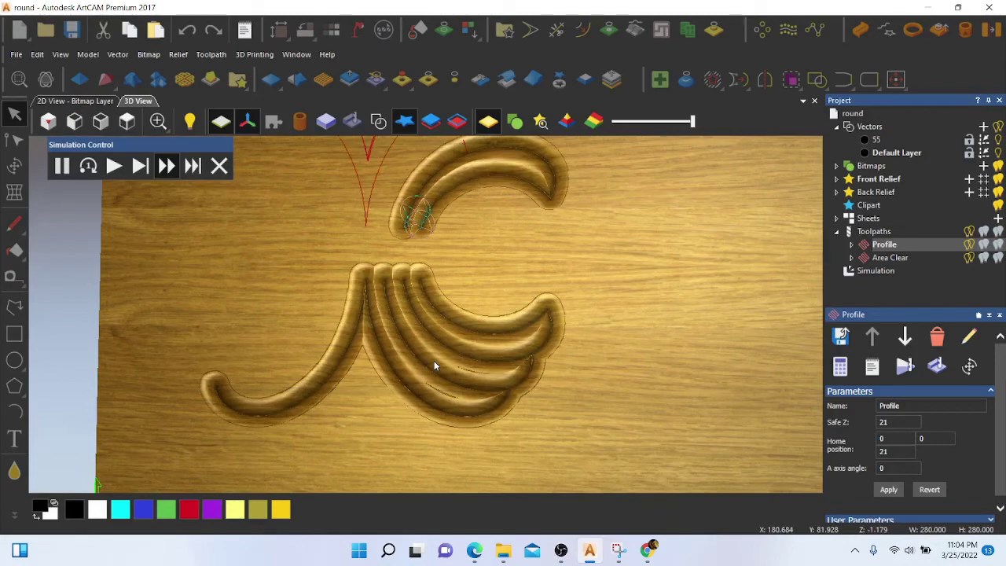
{"action": "scroll", "coordinate": [455, 370], "scroll_direction": "down", "scroll_amount": 3}
{"action": "scroll", "coordinate": [440, 330], "scroll_direction": "up", "scroll_amount": 3}
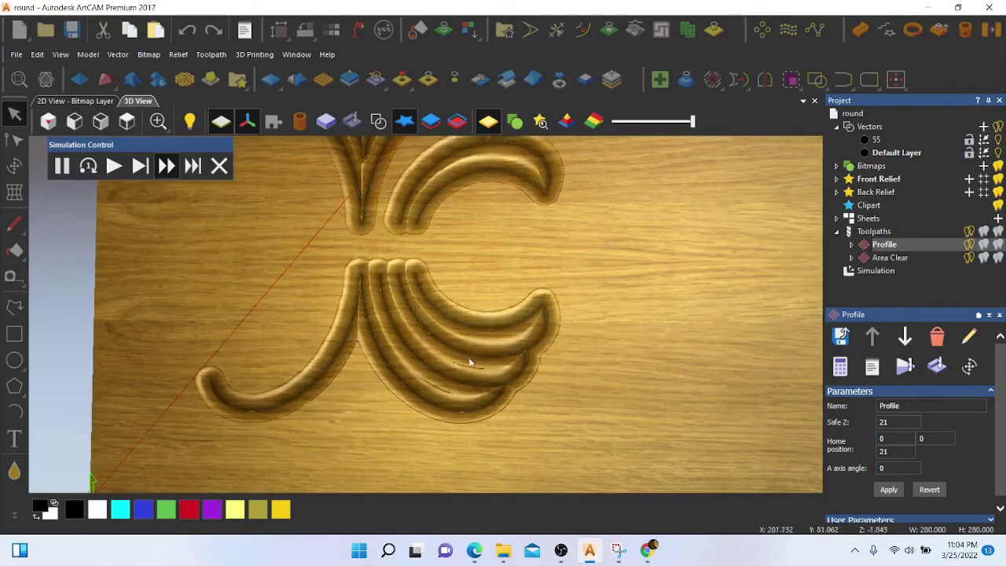
{"action": "scroll", "coordinate": [470, 363], "scroll_direction": "up", "scroll_amount": 1}
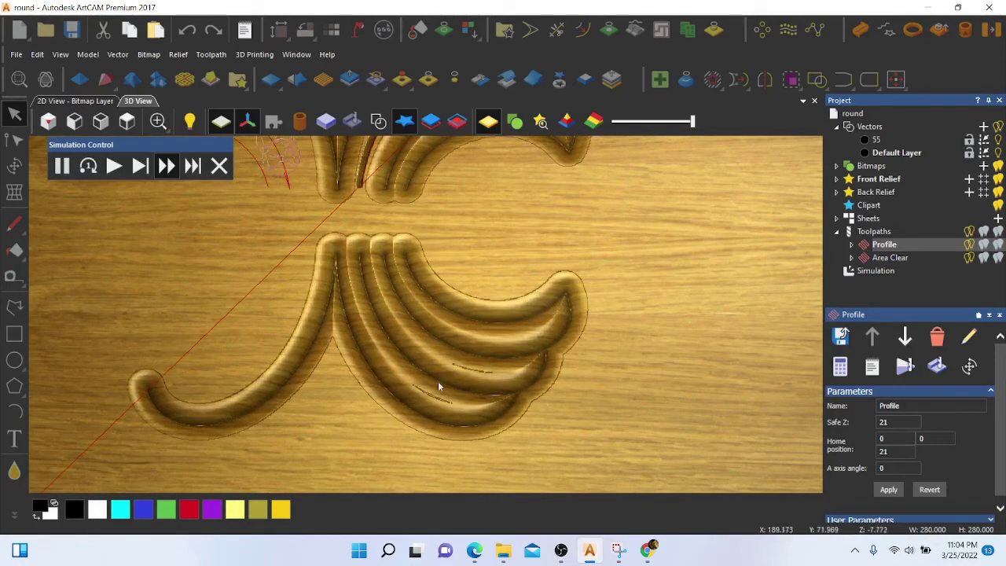
{"action": "scroll", "coordinate": [411, 363], "scroll_direction": "down", "scroll_amount": 1}
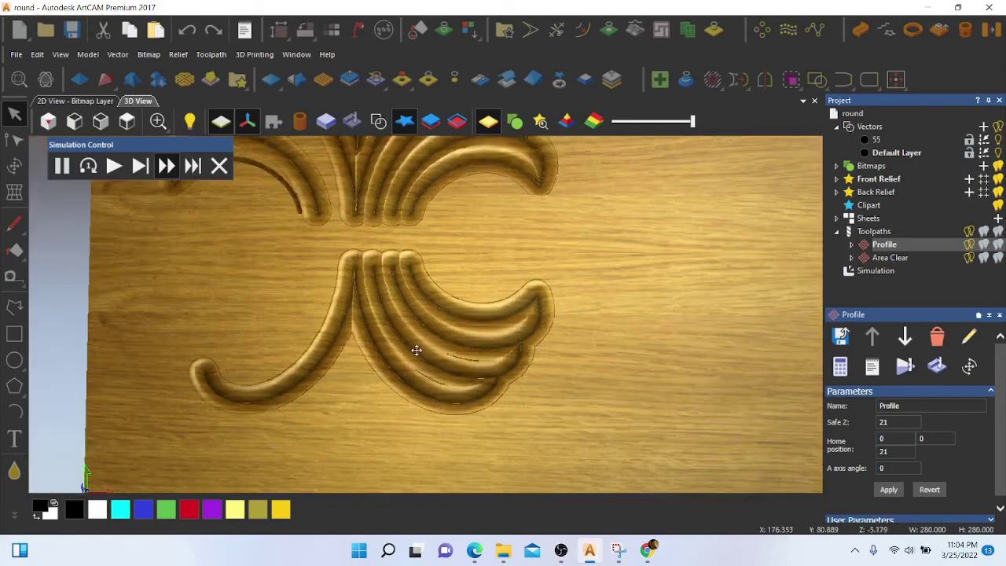
{"action": "scroll", "coordinate": [415, 272], "scroll_direction": "down", "scroll_amount": 2}
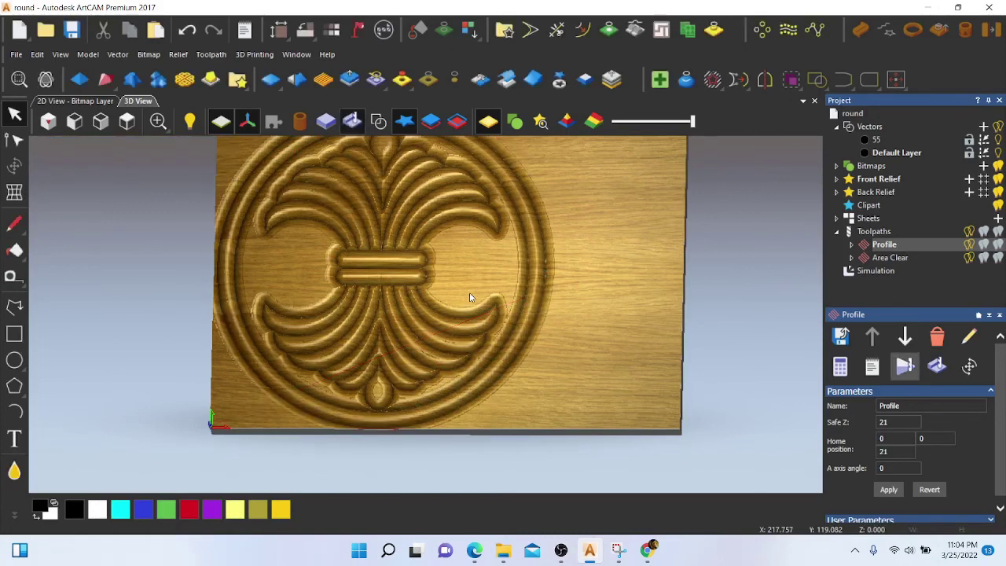
Simulate the Area Clear toolpath over the roundover cuts to clear the pocket regions
{"action": "left_click", "coordinate": [890, 258]}
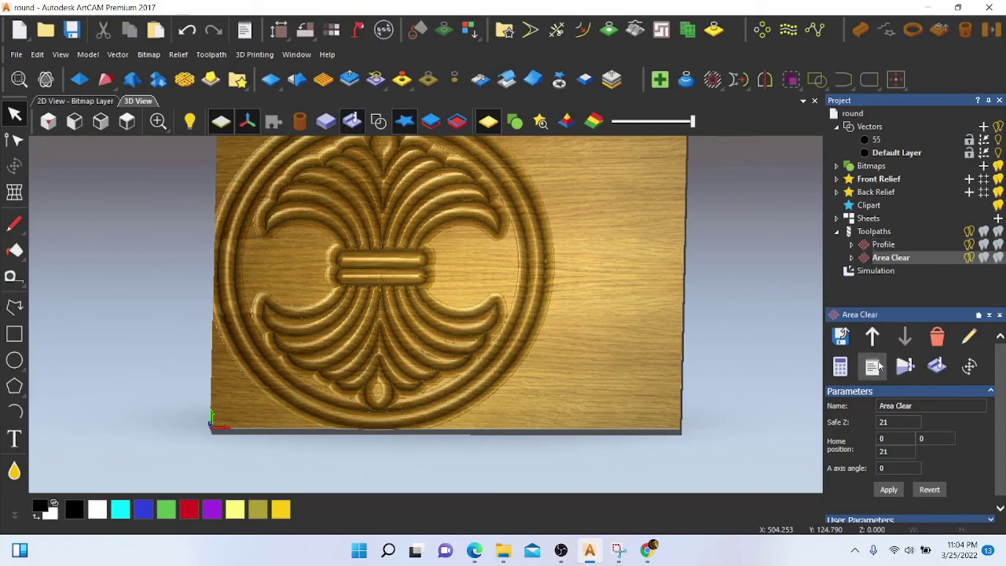
{"action": "left_click", "coordinate": [905, 367]}
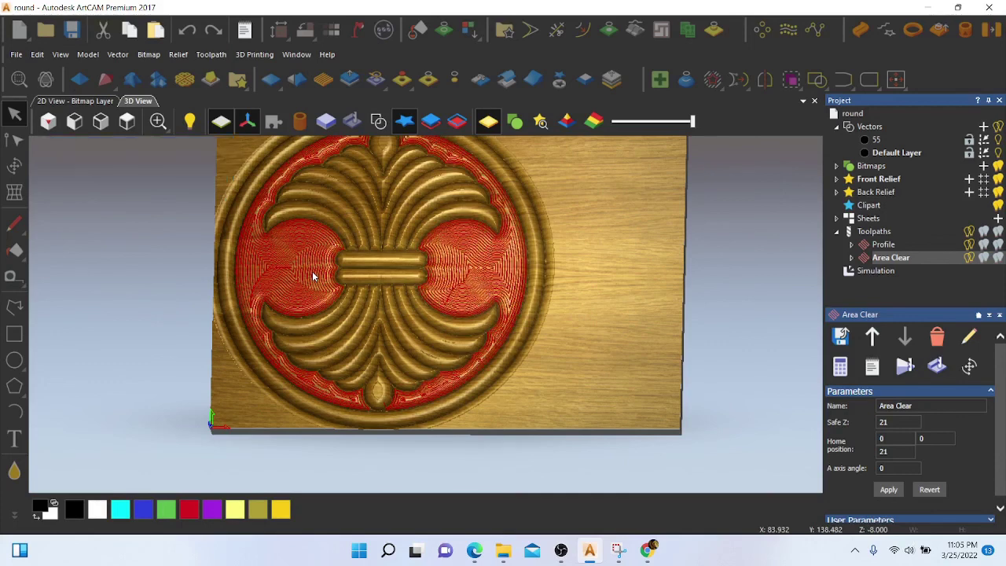
Orbit and zoom the 3D view to inspect the raised fronds above the cleared background
{"action": "left_click_drag", "start_coordinate": [391, 292], "coordinate": [403, 265]}
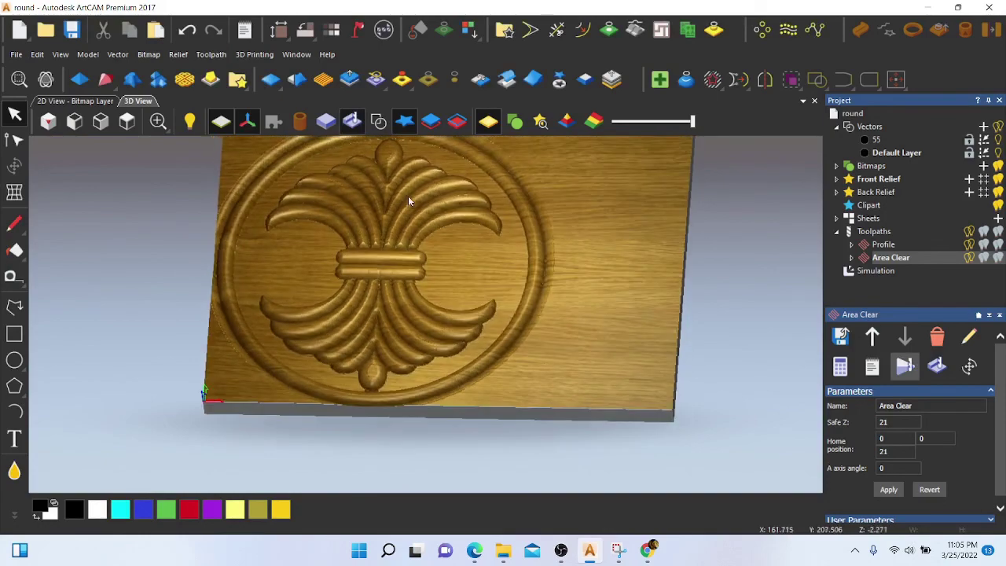
{"action": "scroll", "coordinate": [408, 201], "scroll_direction": "up", "scroll_amount": 5}
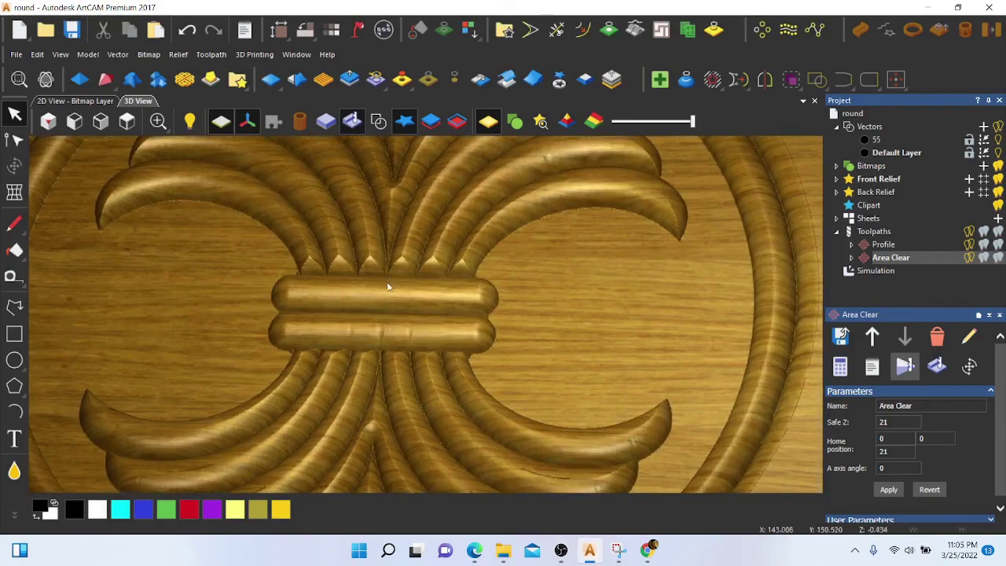
{"action": "scroll", "coordinate": [387, 283], "scroll_direction": "down", "scroll_amount": 3}
{"action": "left_click_drag", "start_coordinate": [384, 245], "coordinate": [421, 284]}
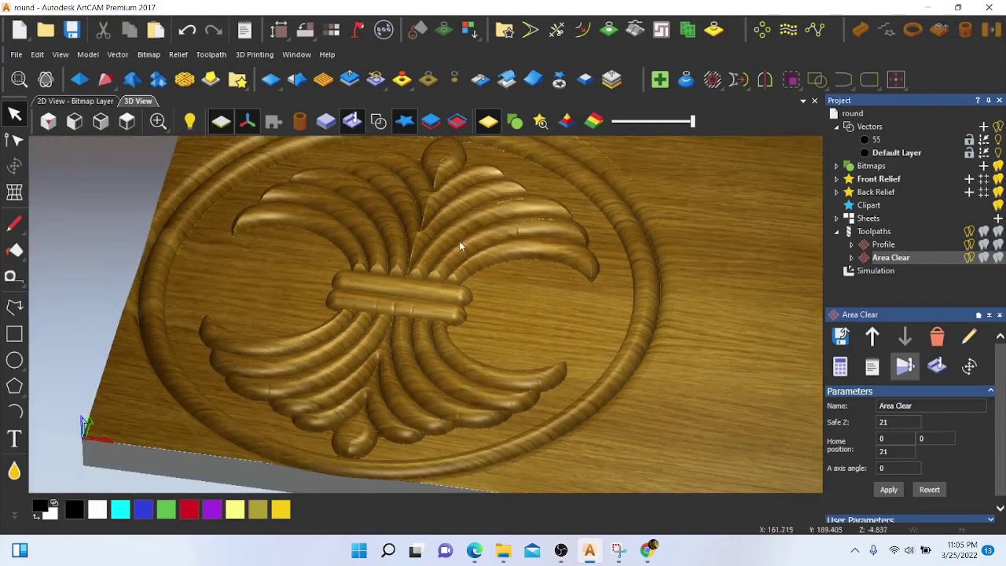
{"action": "scroll", "coordinate": [471, 213], "scroll_direction": "up", "scroll_amount": 5}
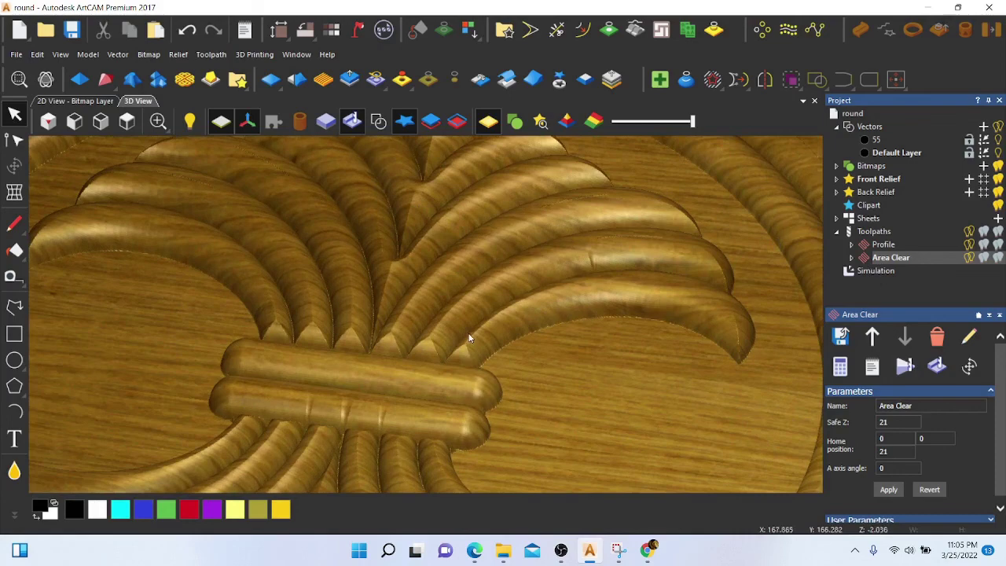
{"action": "scroll", "coordinate": [475, 311], "scroll_direction": "down", "scroll_amount": 2}
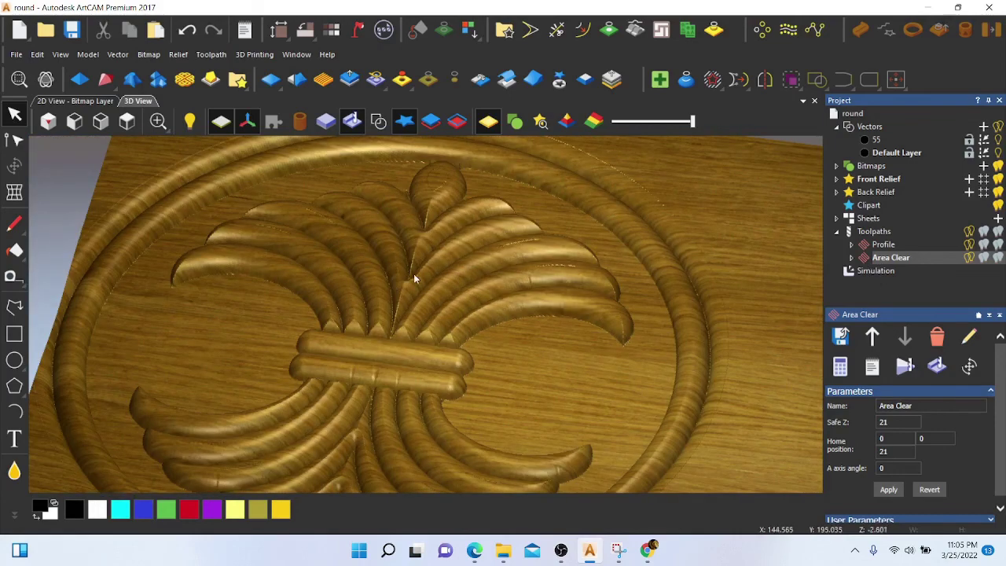
{"action": "scroll", "coordinate": [368, 212], "scroll_direction": "down", "scroll_amount": 1}
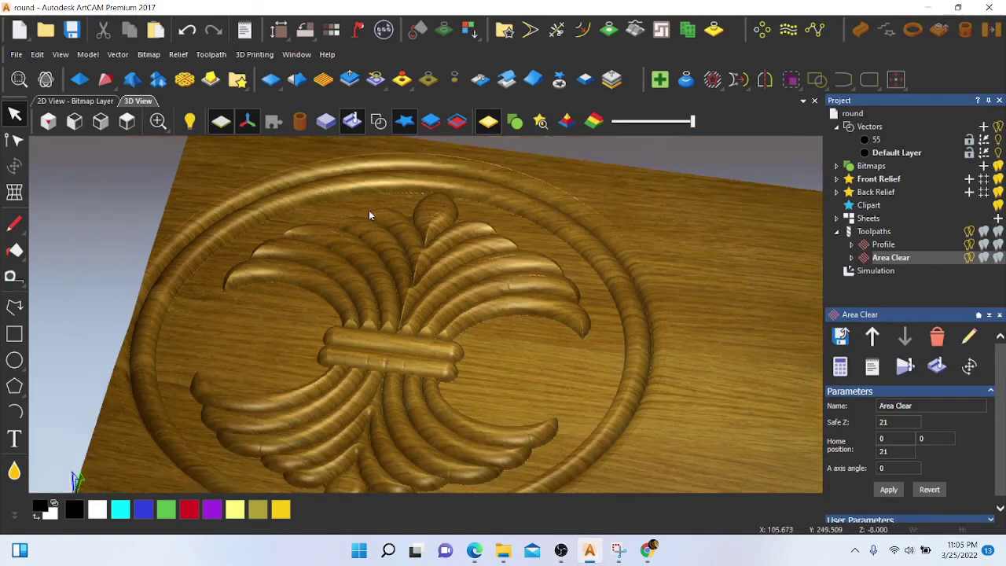